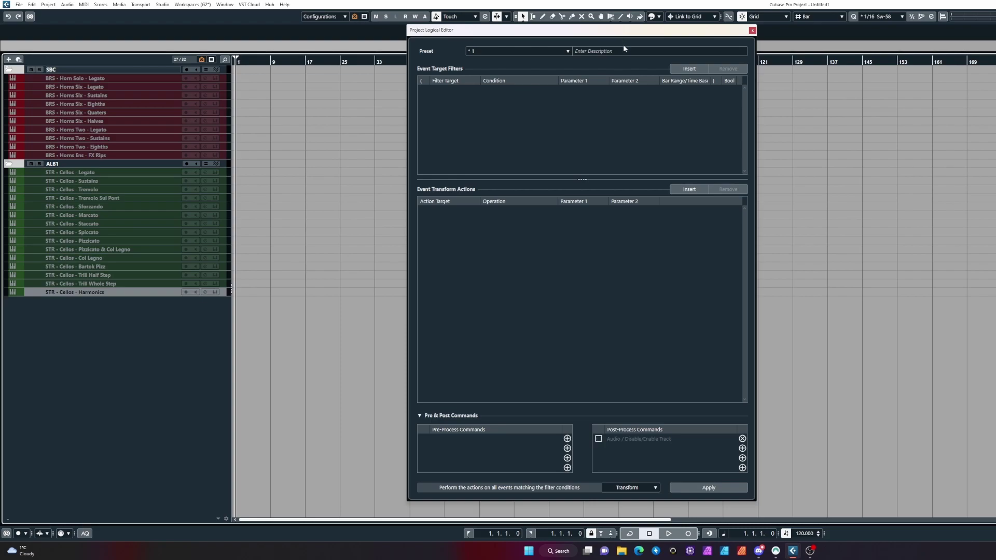
Step: Move the Project Logical Editor window aside slightly, then close it
drag(616, 34, 642, 39)
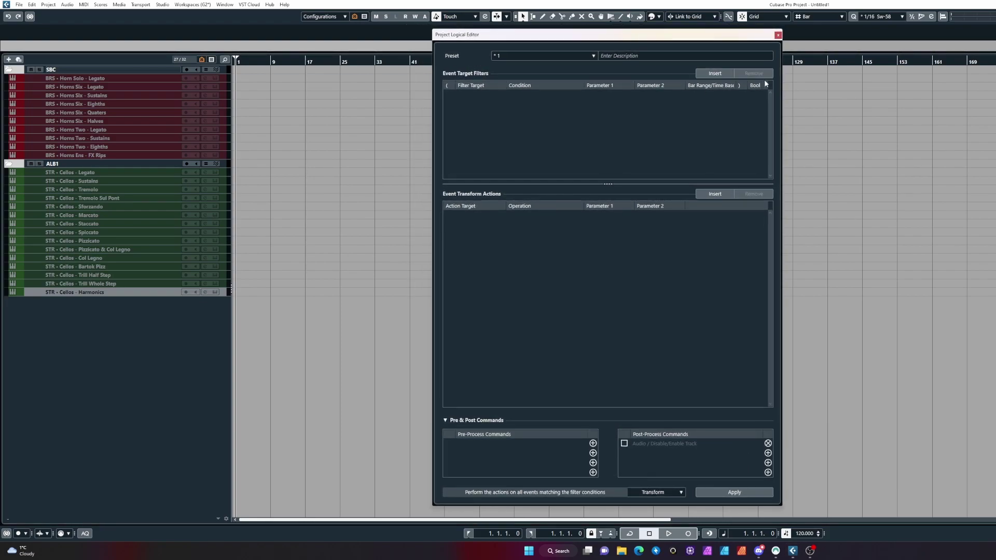
click(778, 36)
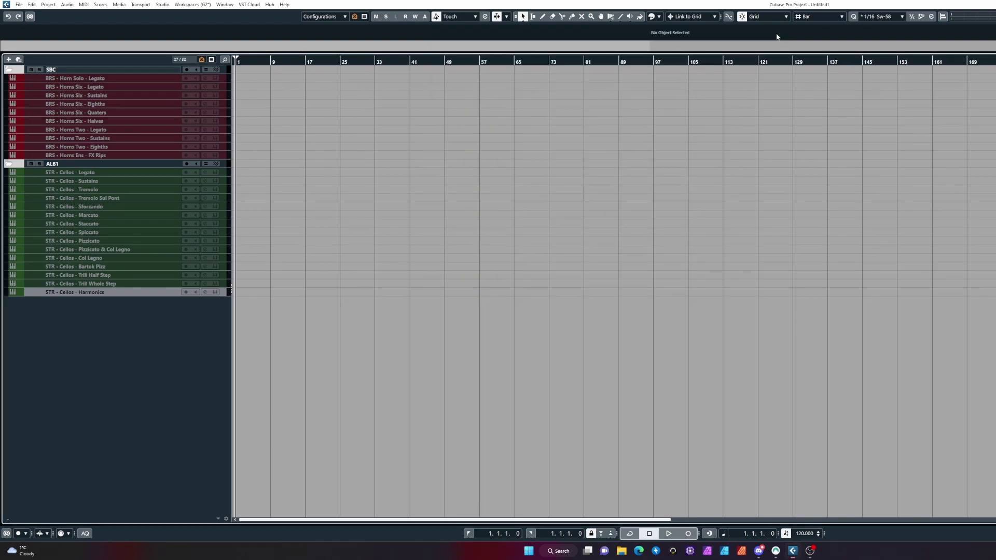
click(138, 78)
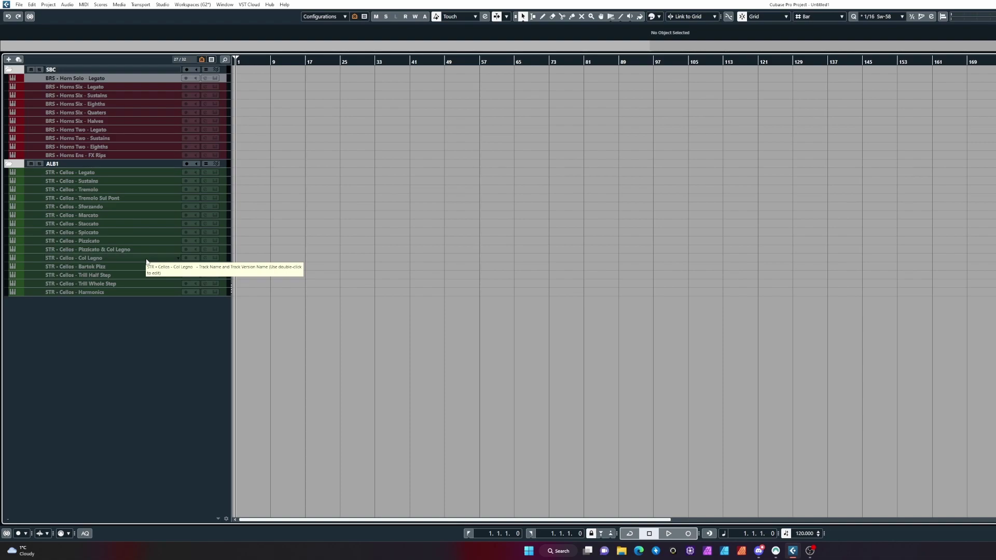
right_click(127, 86)
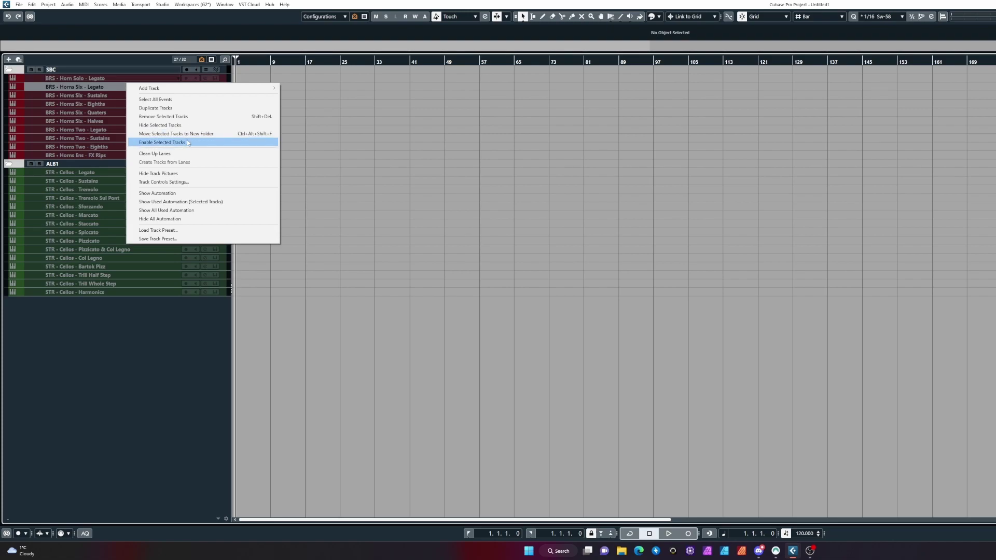
click(82, 98)
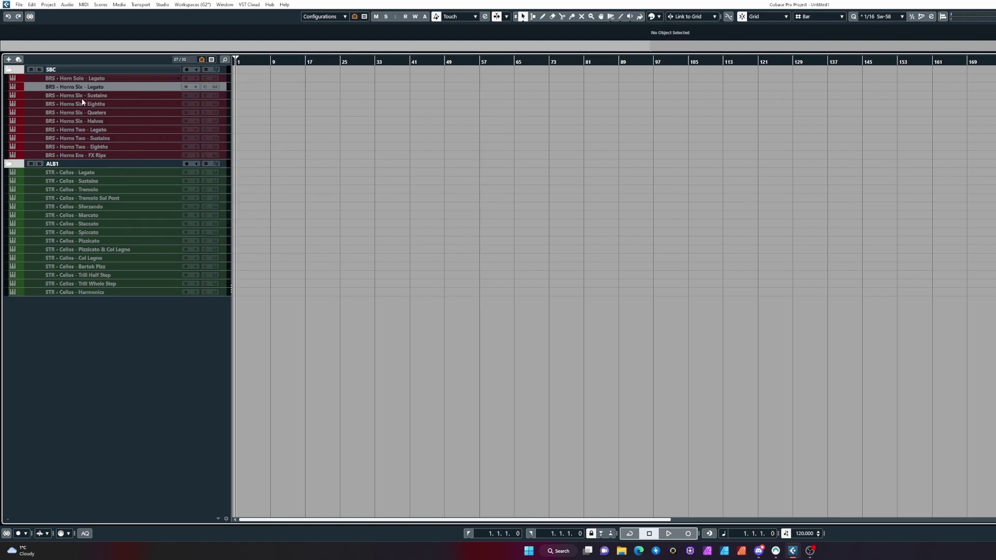
click(114, 79)
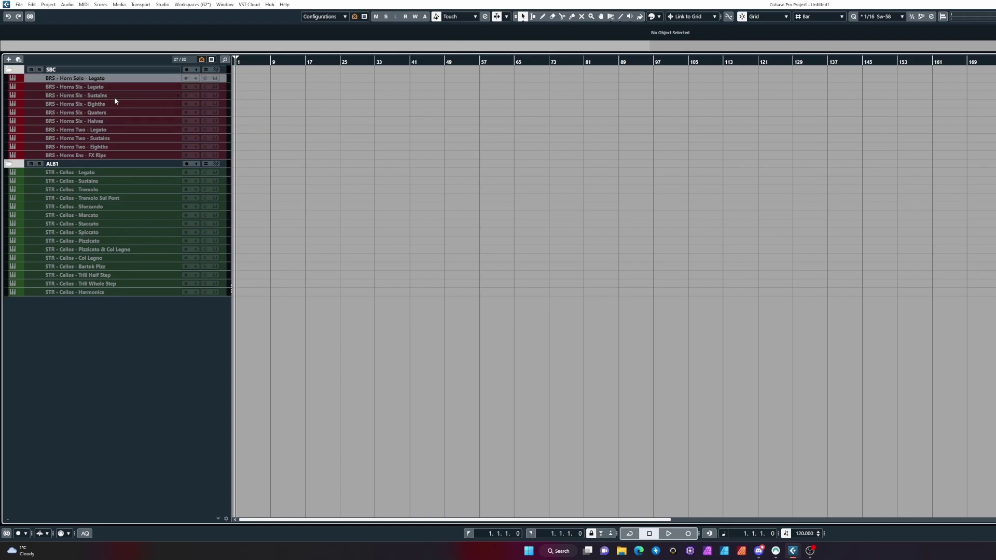
shift+click(106, 130)
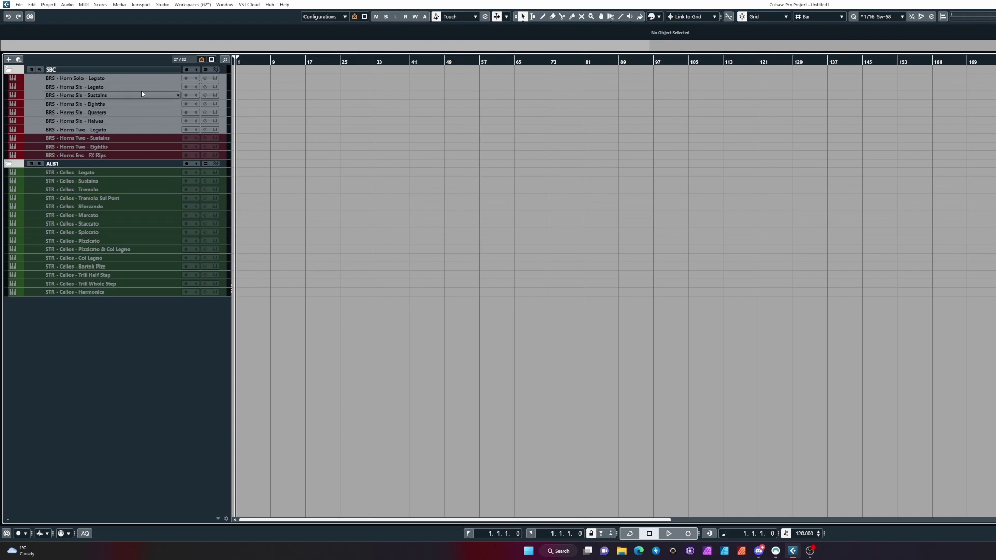
drag(153, 98, 150, 116)
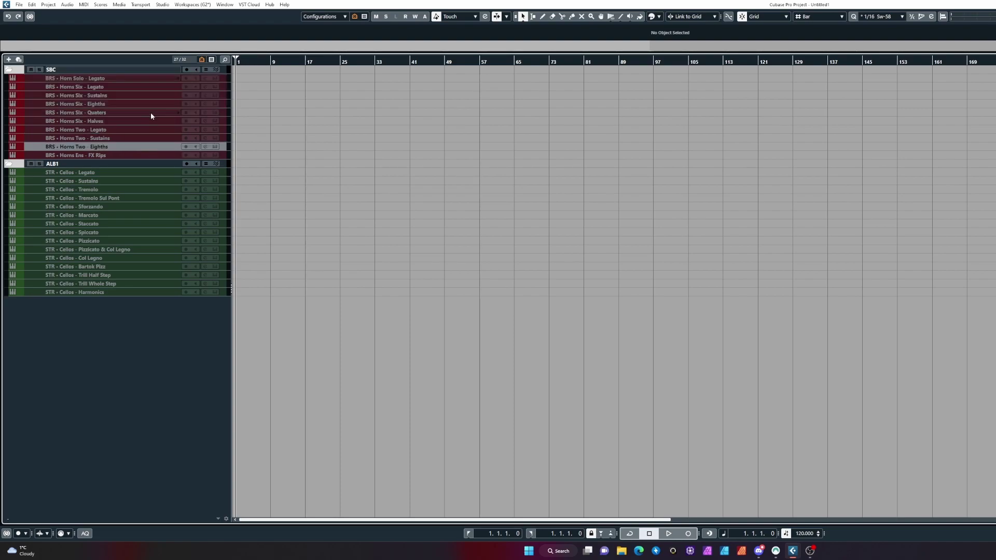
ctrl+click(150, 112)
ctrl+click(138, 130)
ctrl+click(132, 215)
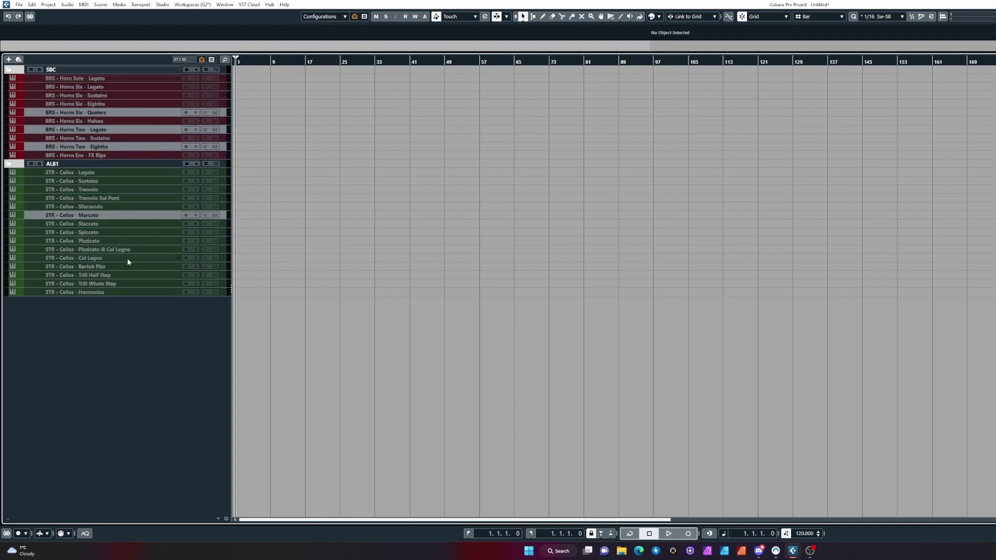
ctrl+click(129, 266)
ctrl+click(122, 293)
ctrl+click(130, 240)
ctrl+click(132, 191)
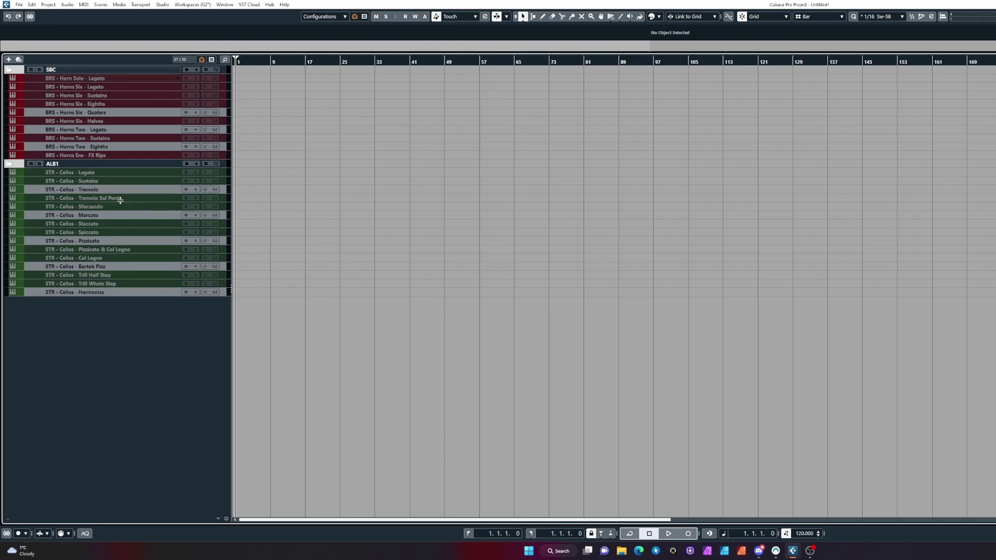
ctrl+click(121, 199)
ctrl+click(123, 215)
ctrl+click(123, 207)
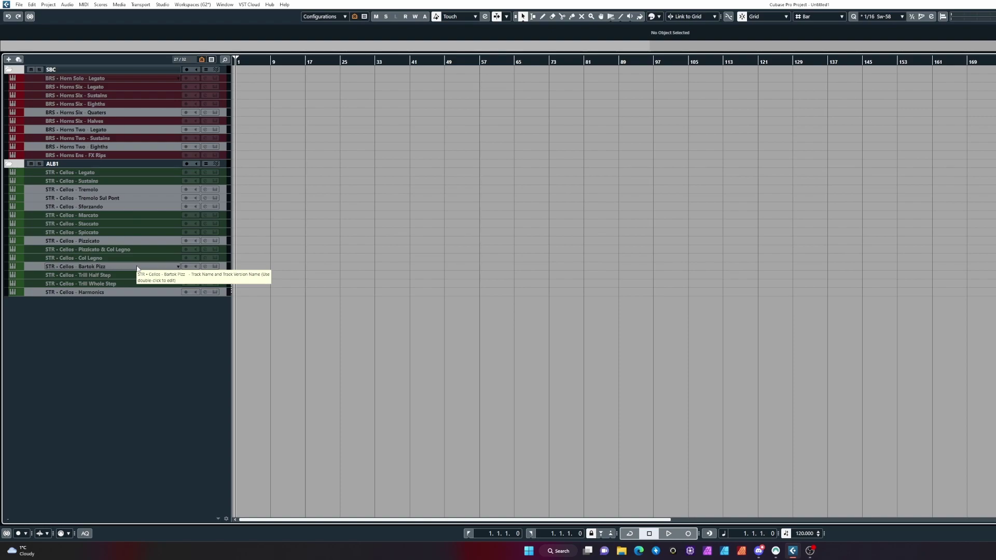
click(132, 286)
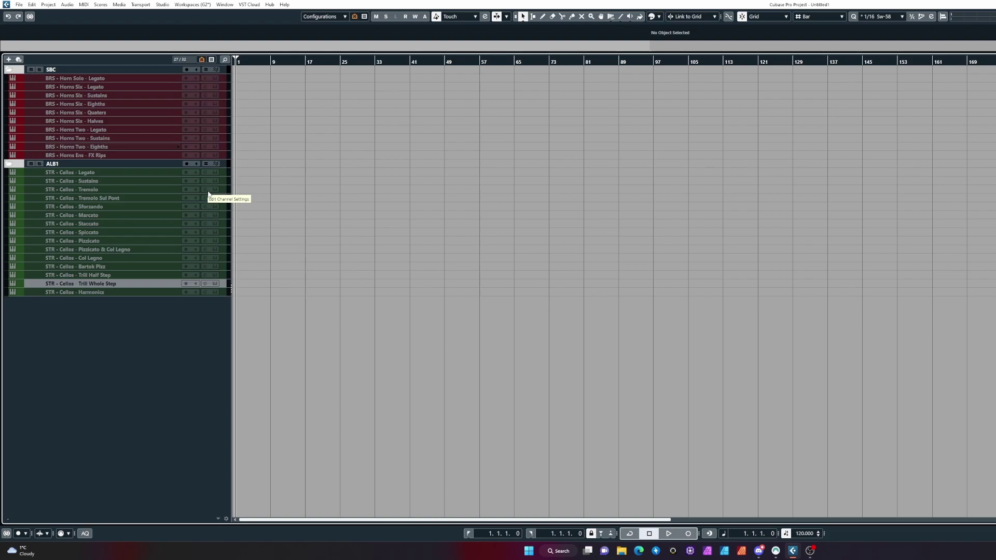
click(126, 292)
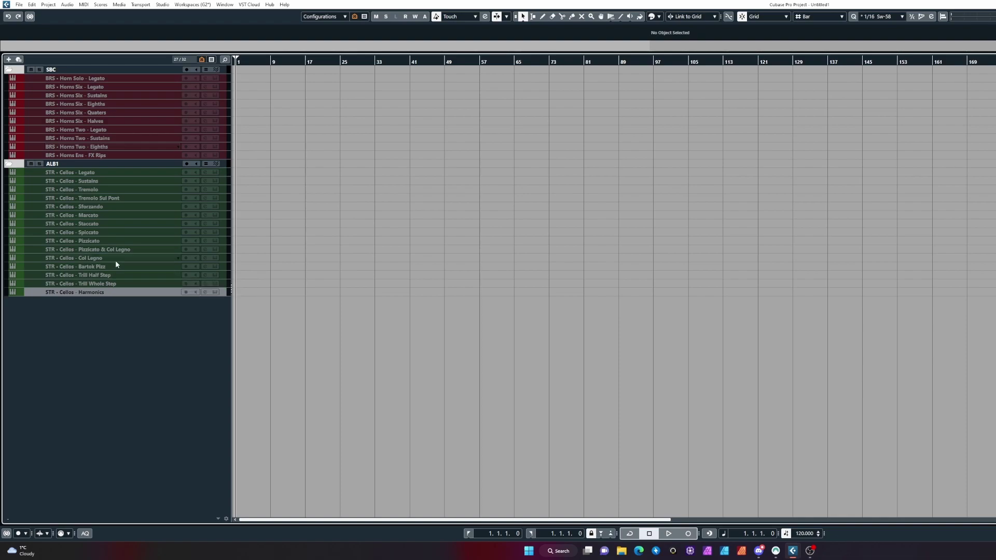
shift+click(115, 267)
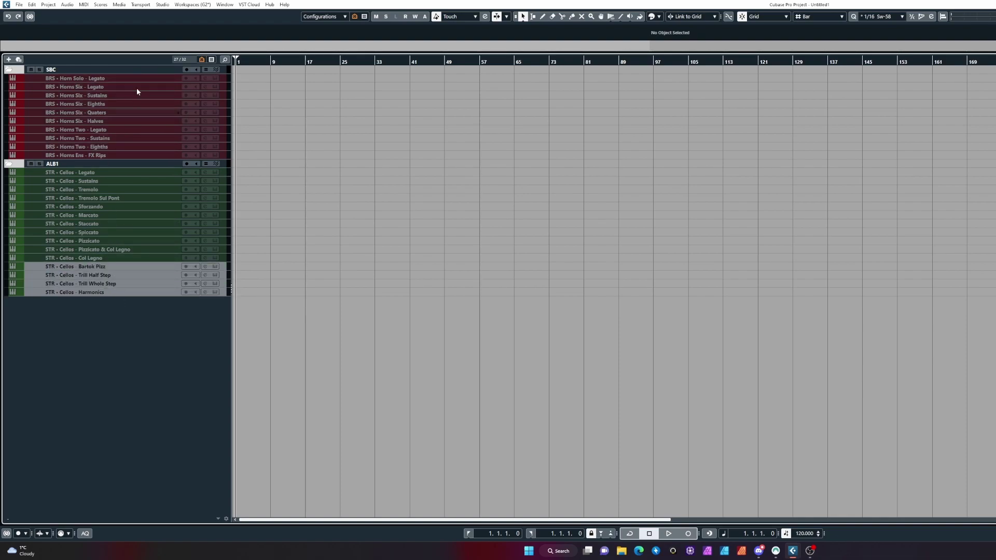
ctrl+click(123, 240)
ctrl+click(123, 232)
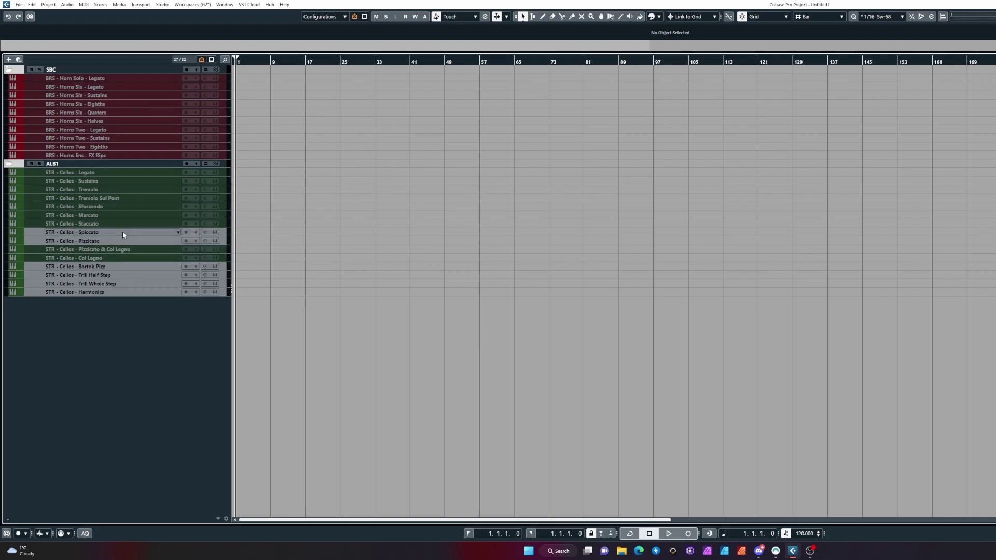
ctrl+click(127, 216)
ctrl+click(133, 191)
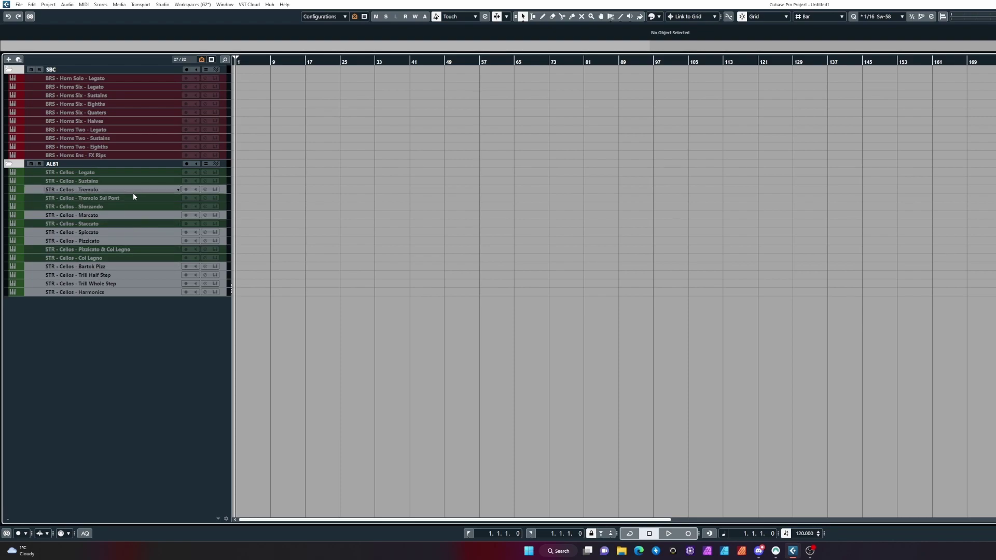
ctrl+click(125, 155)
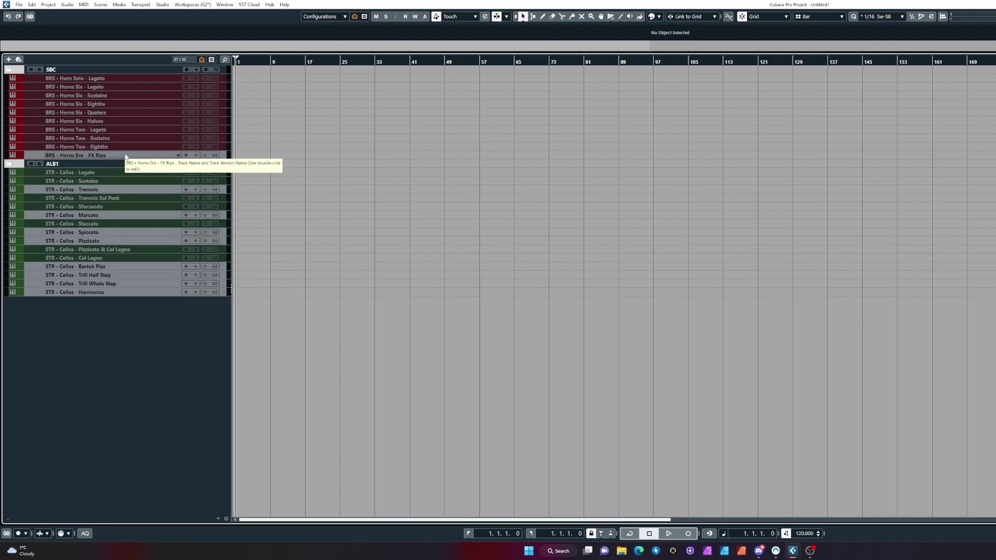
shift+click(127, 87)
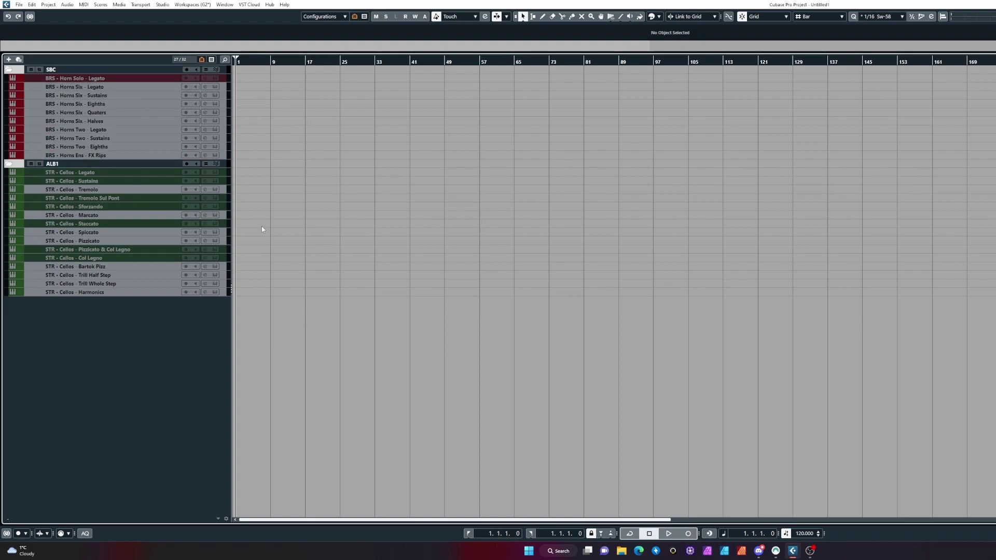
click(151, 103)
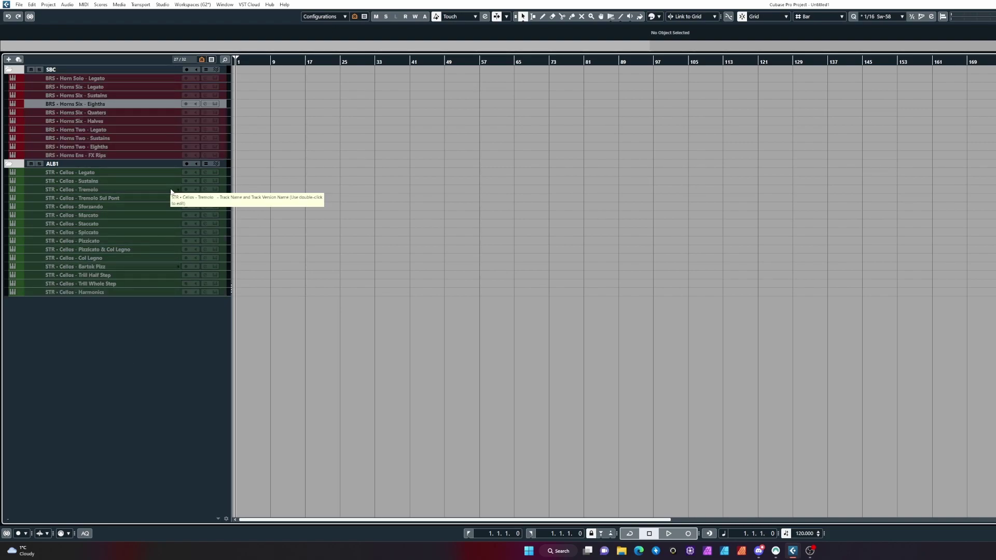
click(125, 78)
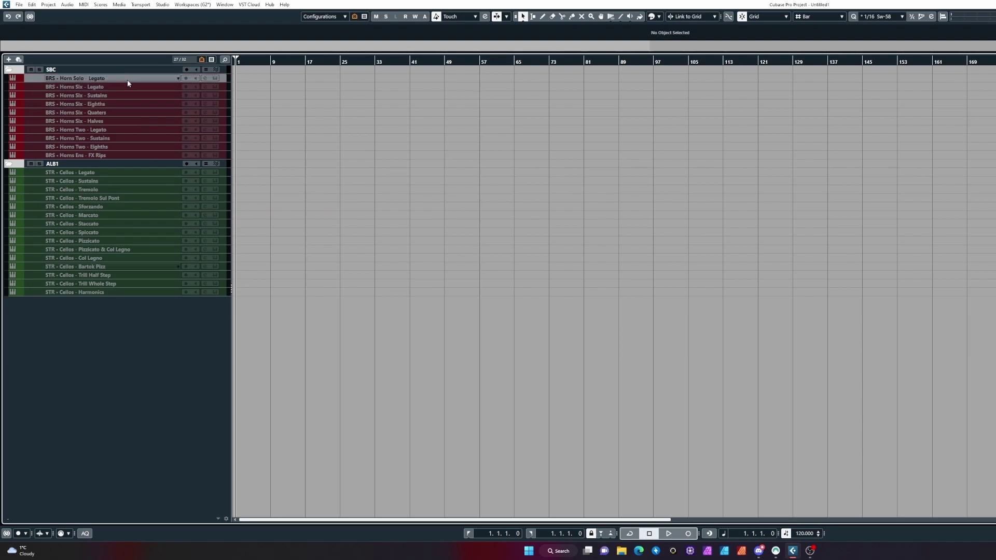
shift+click(129, 97)
ctrl+click(129, 120)
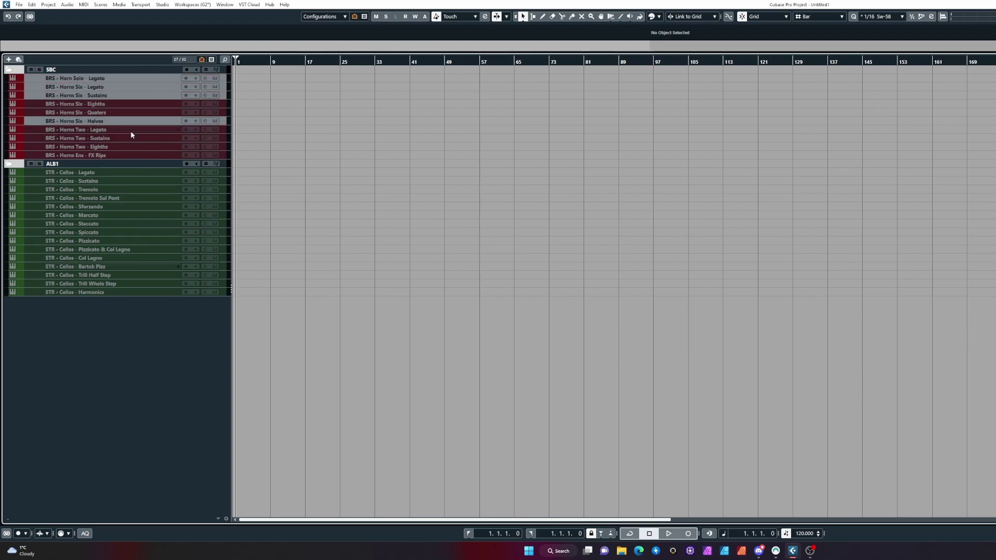
ctrl+click(131, 131)
ctrl+click(123, 147)
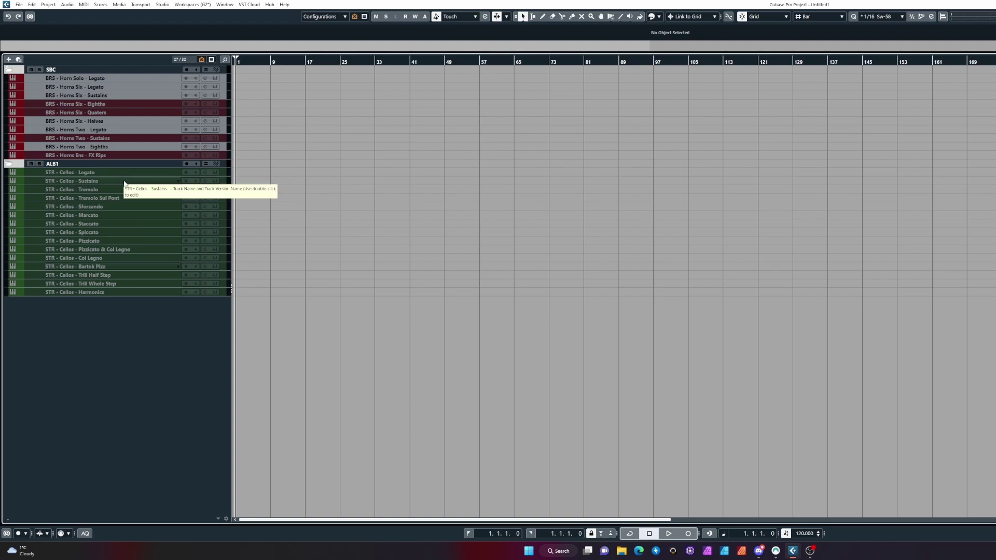
ctrl+click(124, 181)
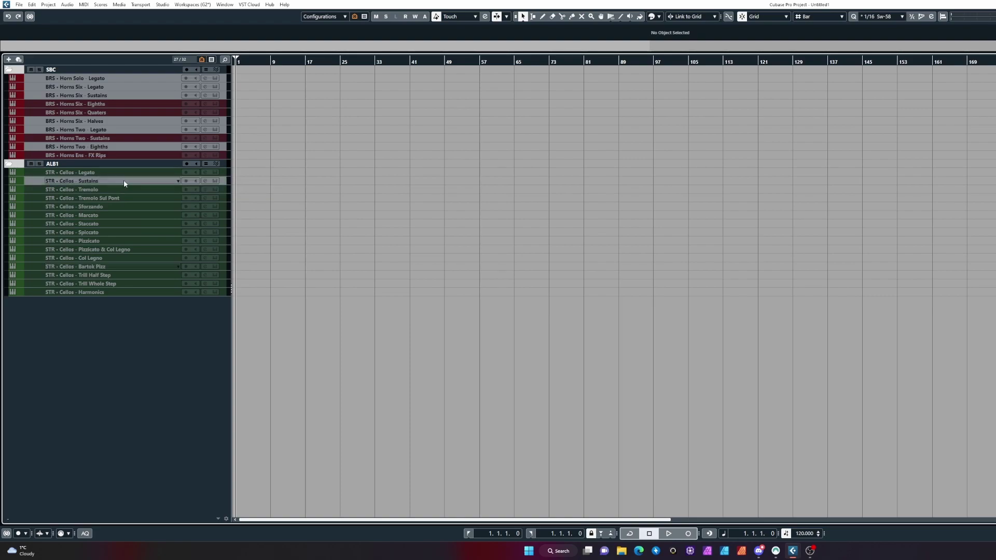
shift+click(115, 284)
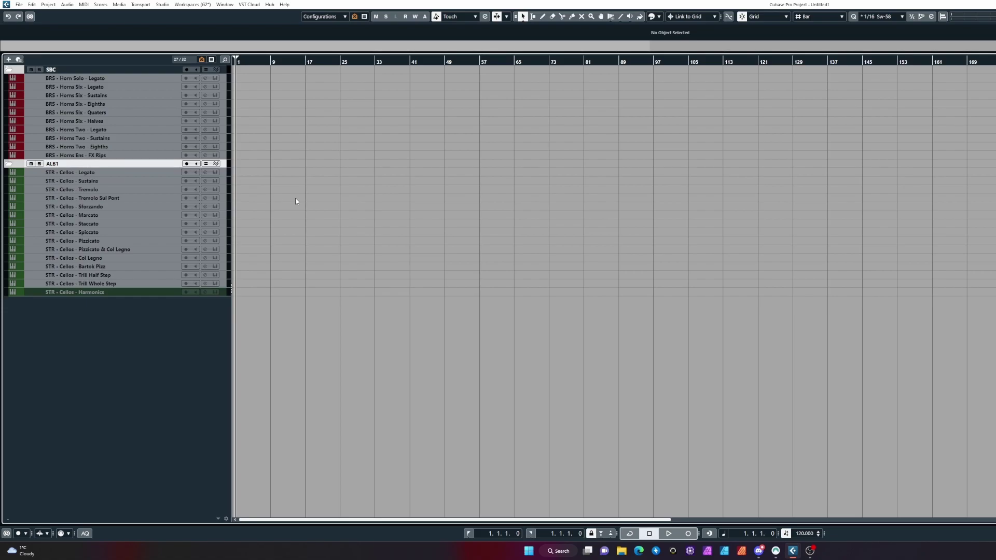
shift+click(157, 291)
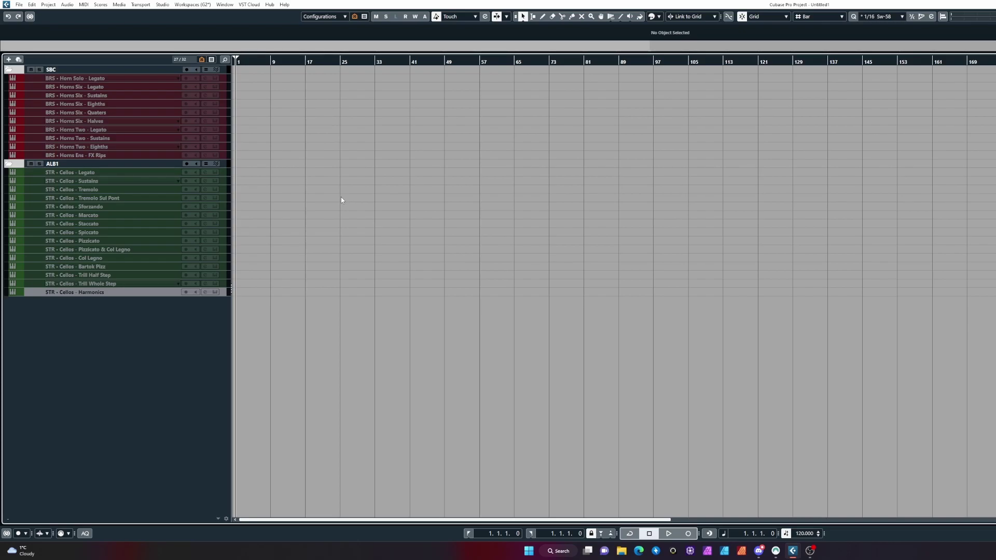
Step: Search Key Commands for 'disable' to find Disable/Enable Track, then select Cellos Tremolo Sul Pont
click(31, 4)
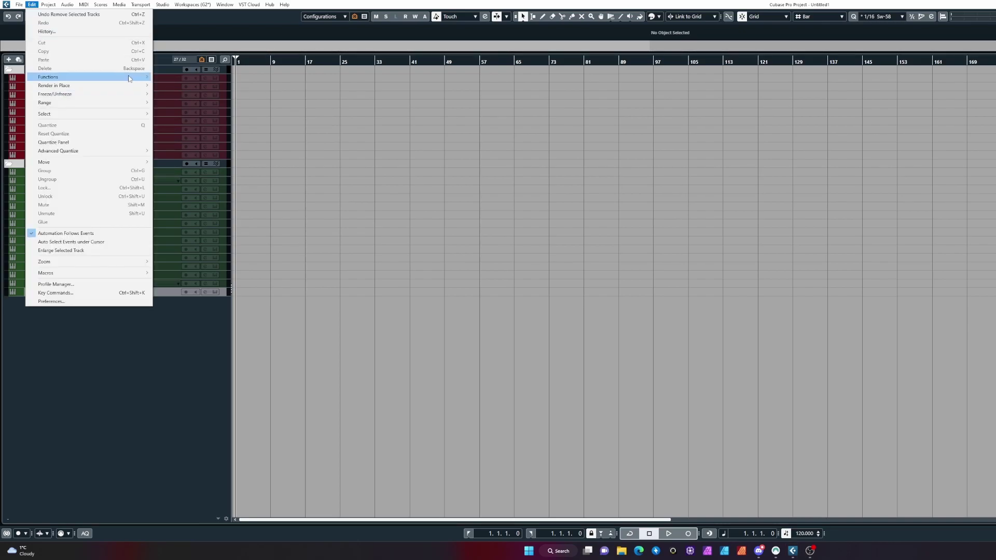
click(113, 293)
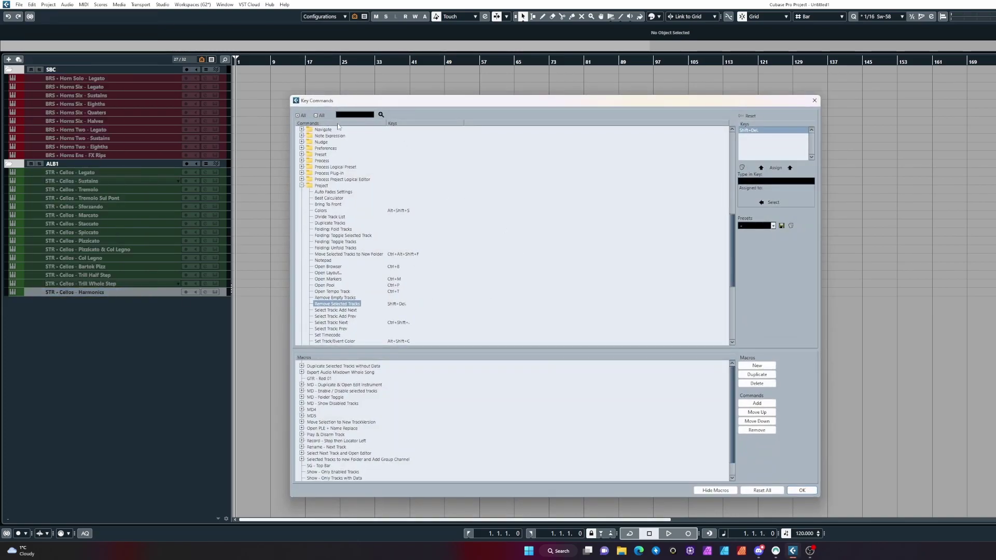
text(disable)
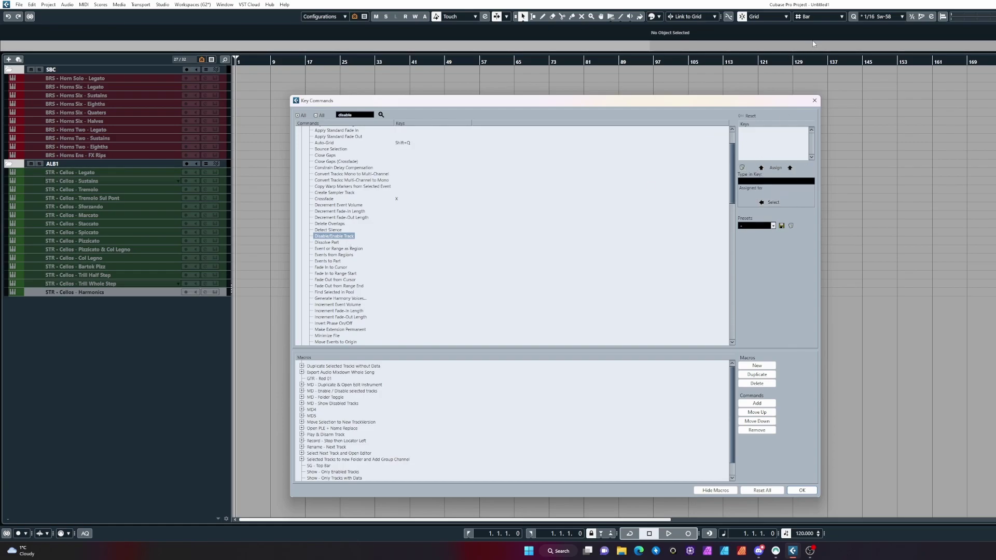
click(815, 100)
click(117, 197)
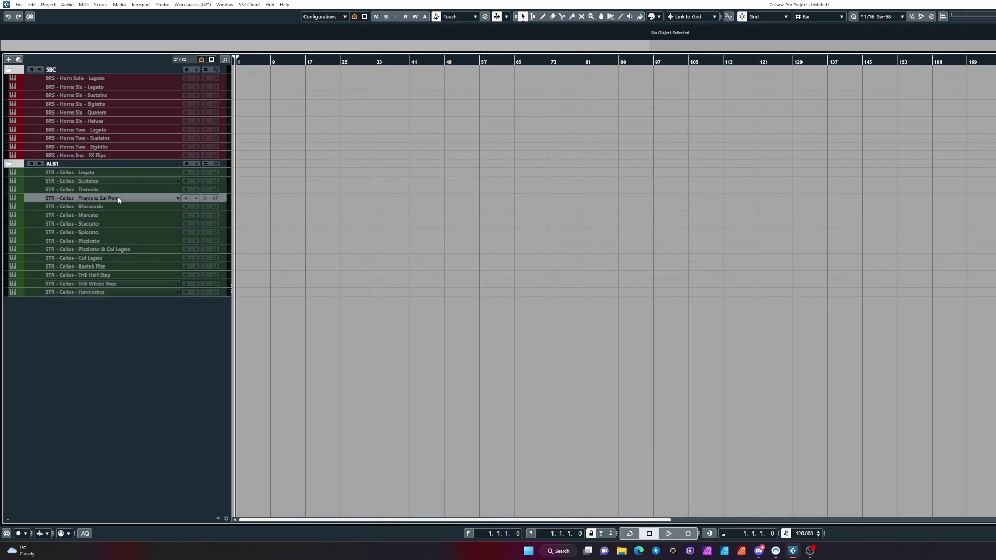
Step: Select only the STR - Cellos - Tremolo Sul Pont track and disable it
ctrl+click(120, 130)
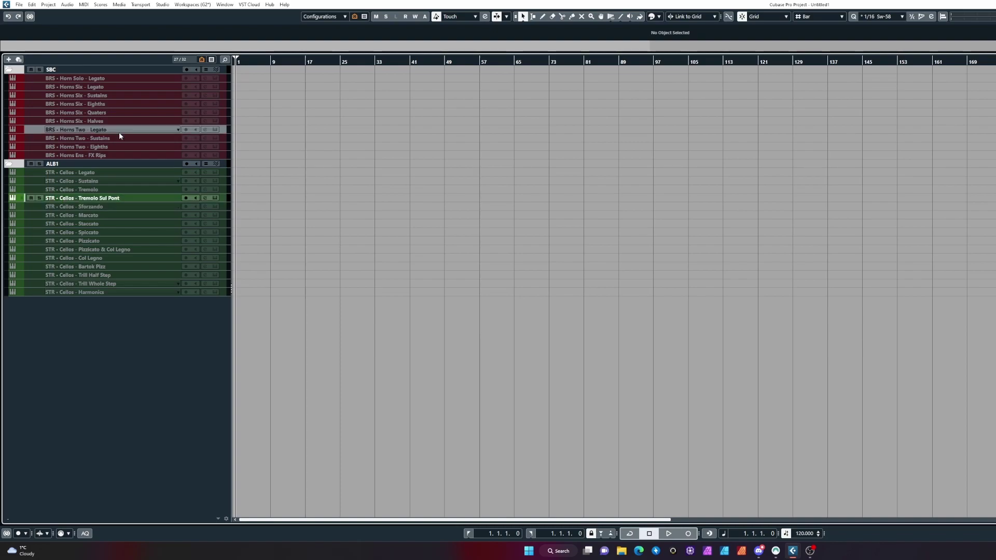
click(134, 198)
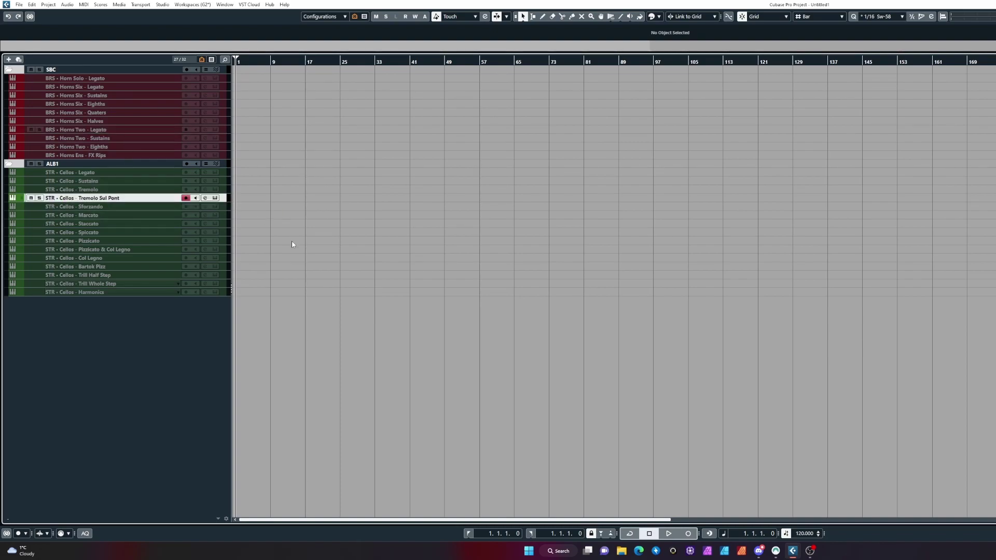
click(319, 261)
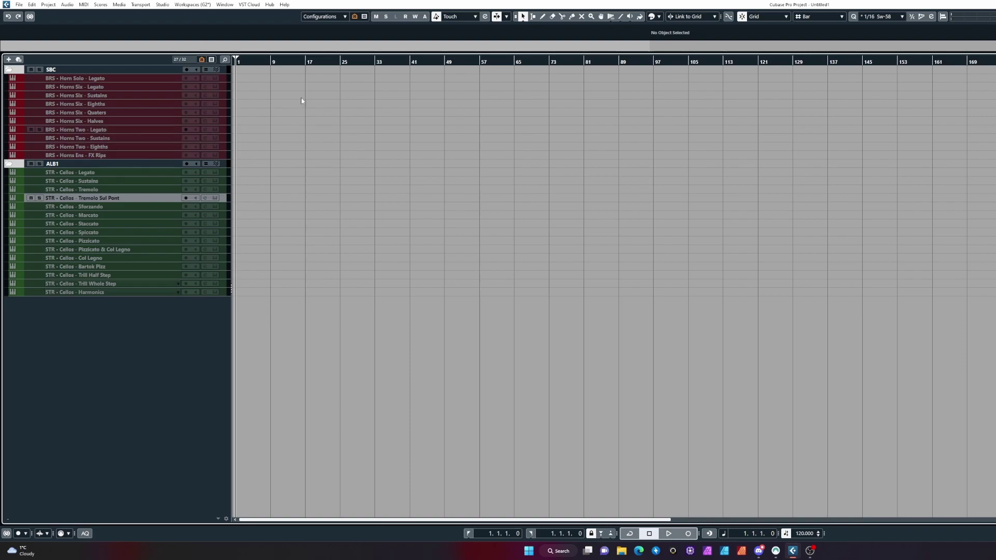
Step: Open the Project Logical Editor from the track visibility menu and reposition its window
click(202, 60)
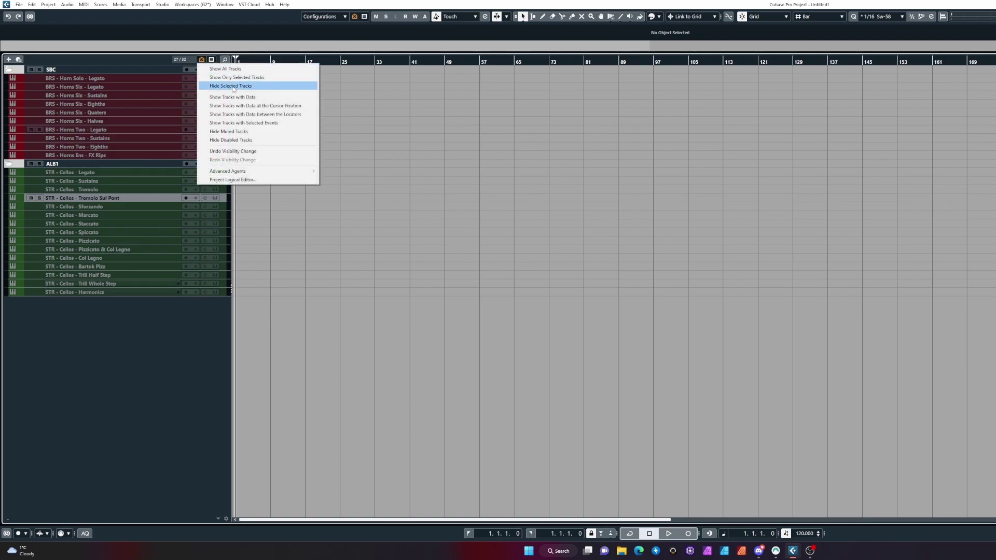
click(257, 180)
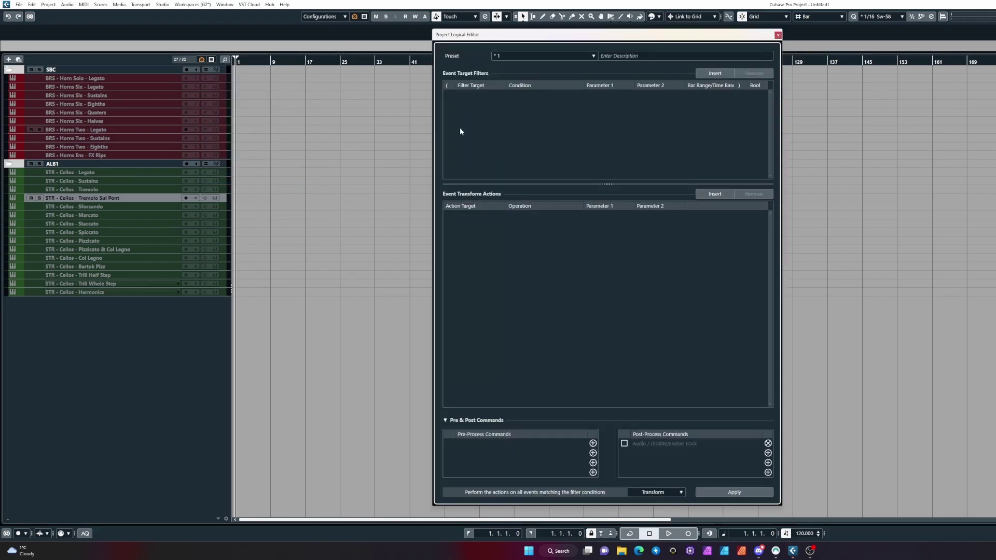
drag(556, 37, 501, 36)
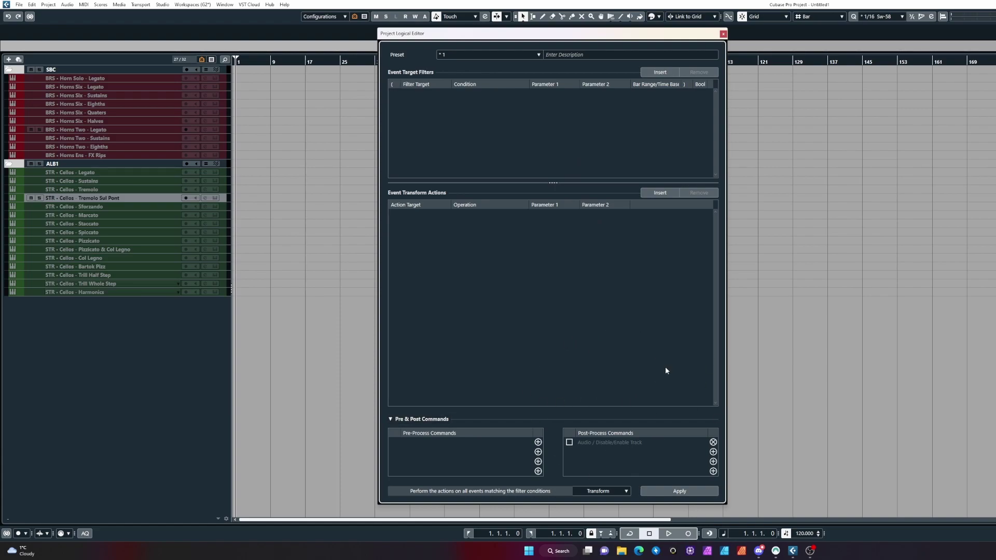
drag(622, 33, 625, 27)
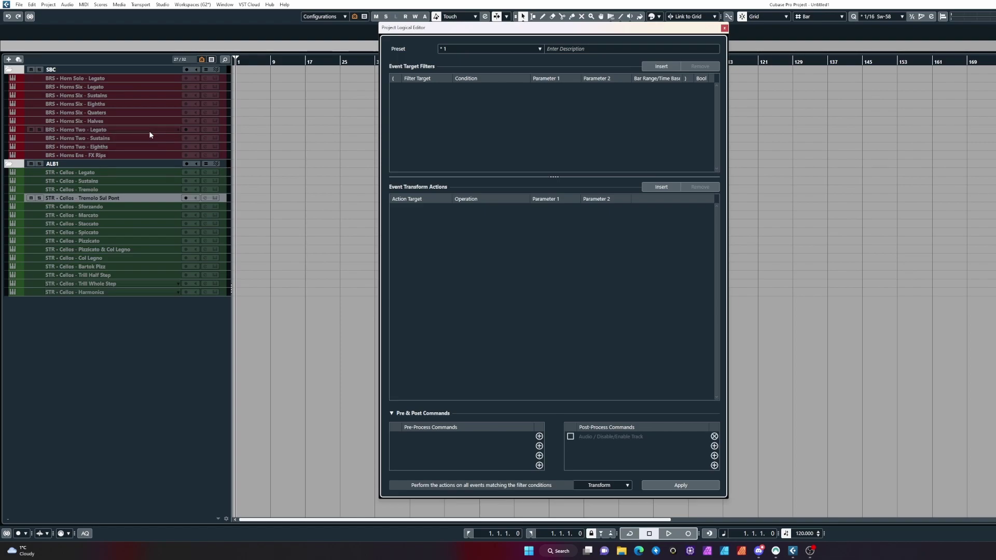
Step: Add a filter row for Name Contains 'Horns Two'
click(651, 68)
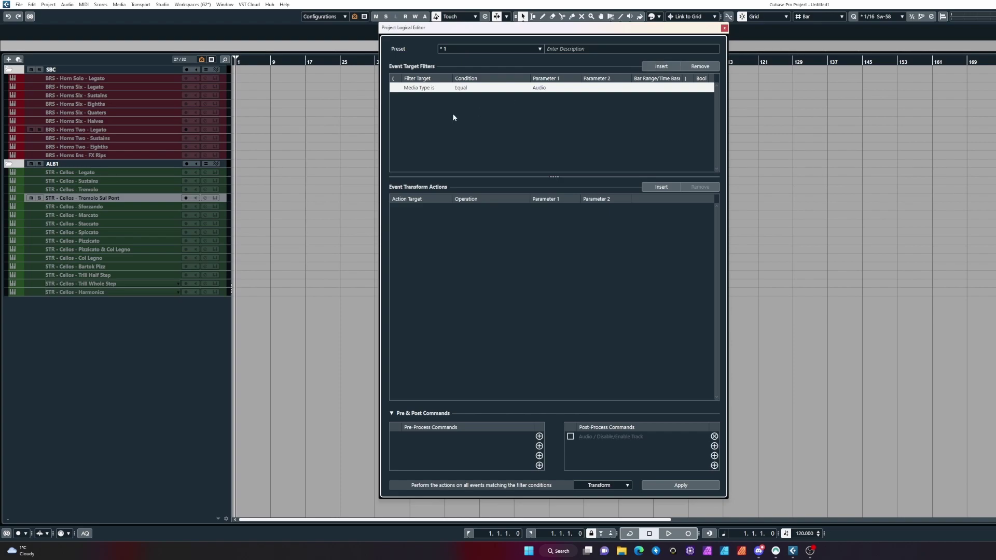
click(434, 89)
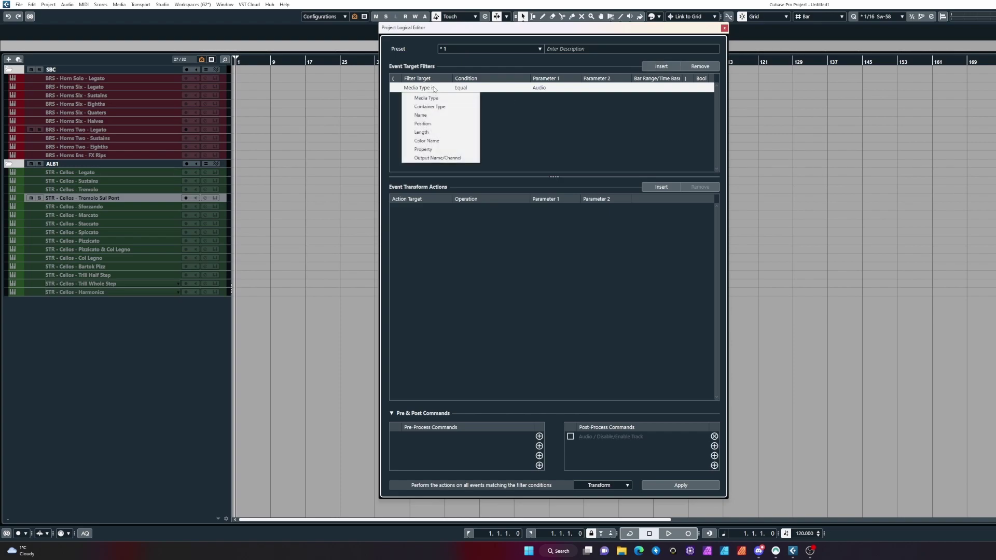
click(436, 115)
click(462, 88)
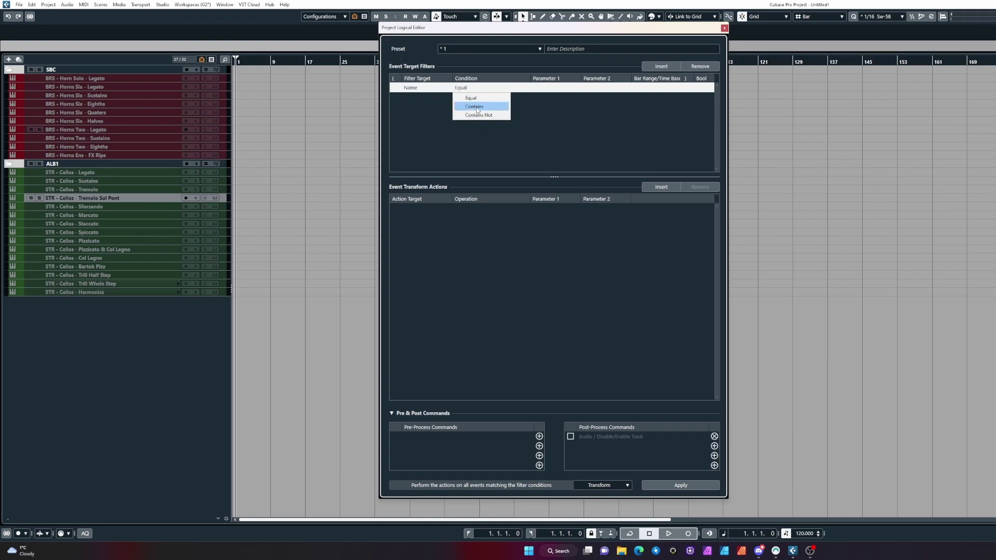
click(472, 104)
click(562, 88)
text(H)
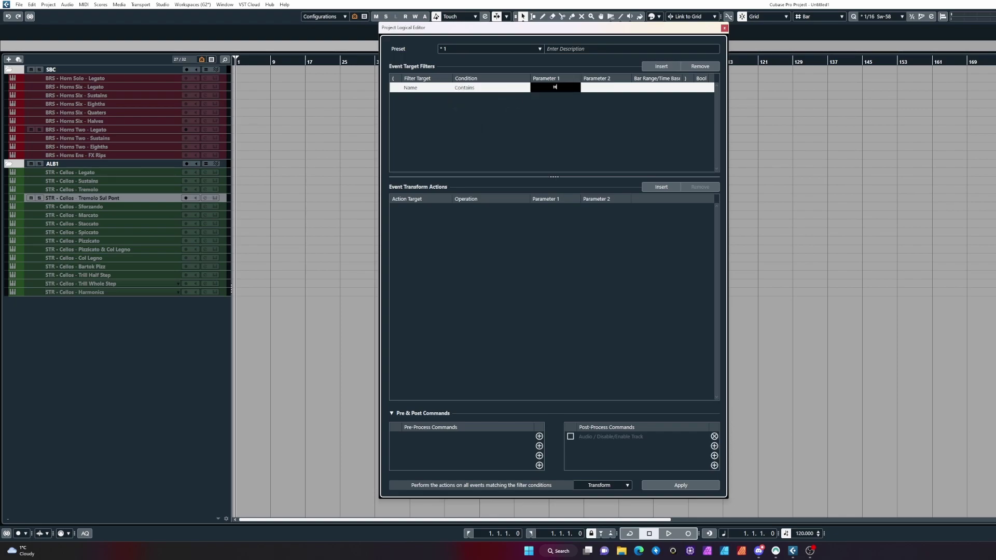
text(orns Two)
key(Return)
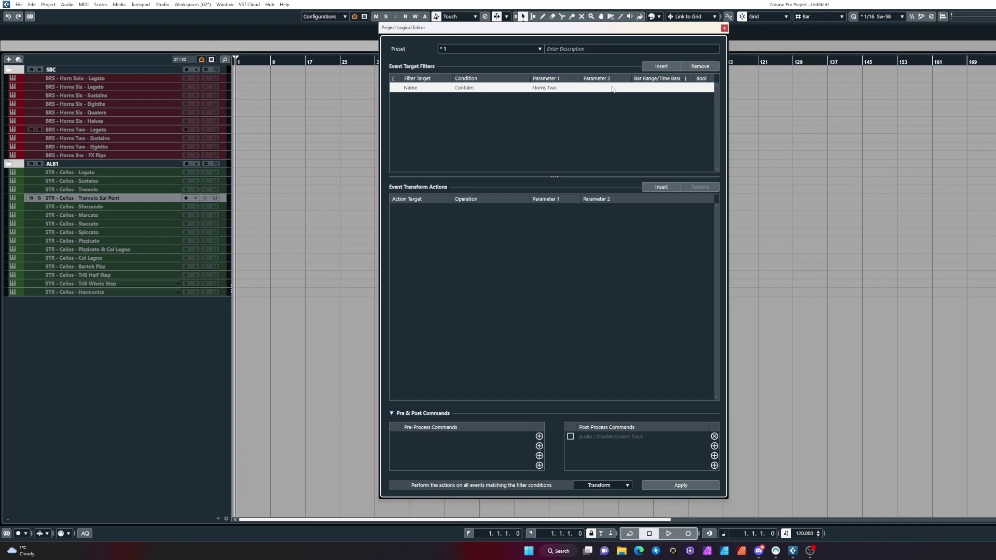
Step: Add a second filter row for Property Is Set 'Is Disabled'
click(649, 68)
click(431, 97)
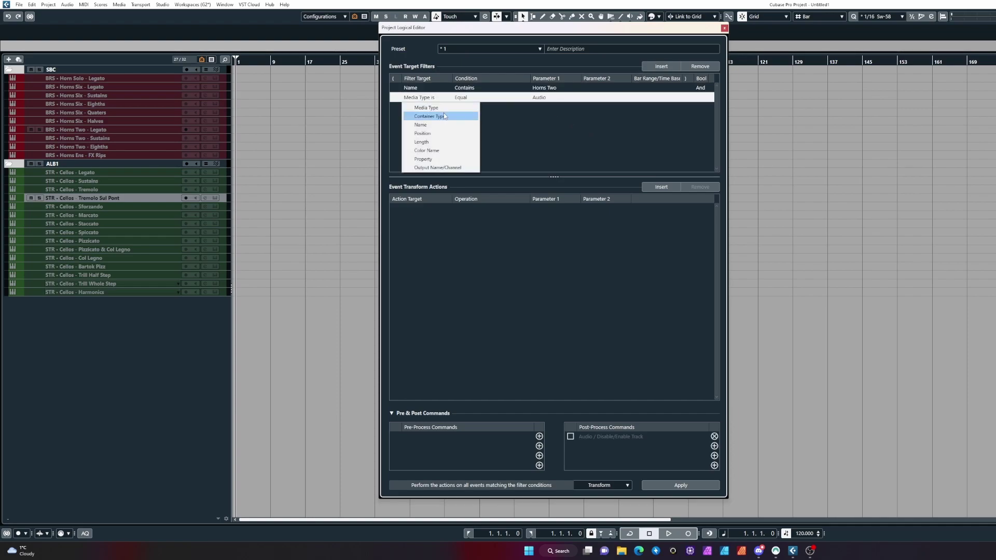
click(461, 160)
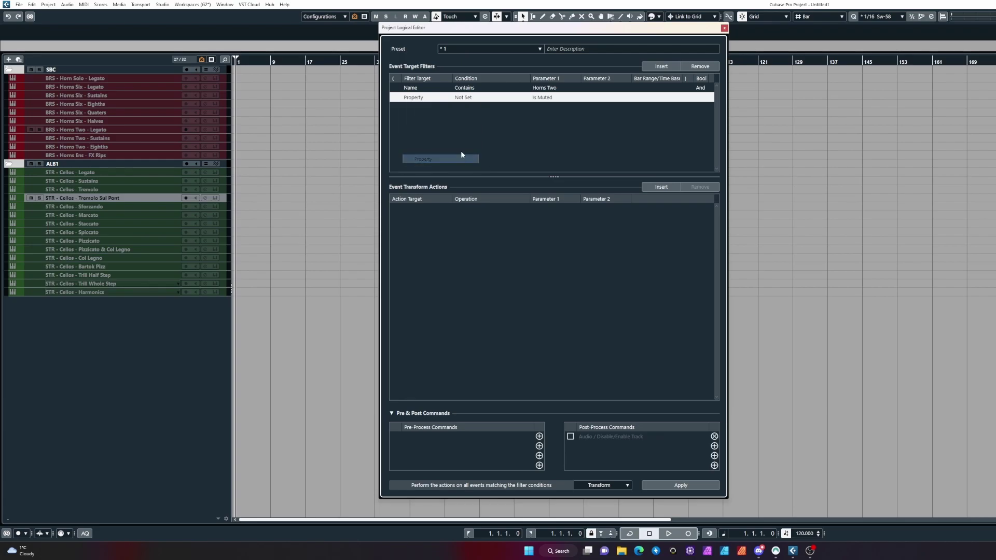
click(475, 99)
click(478, 108)
click(543, 97)
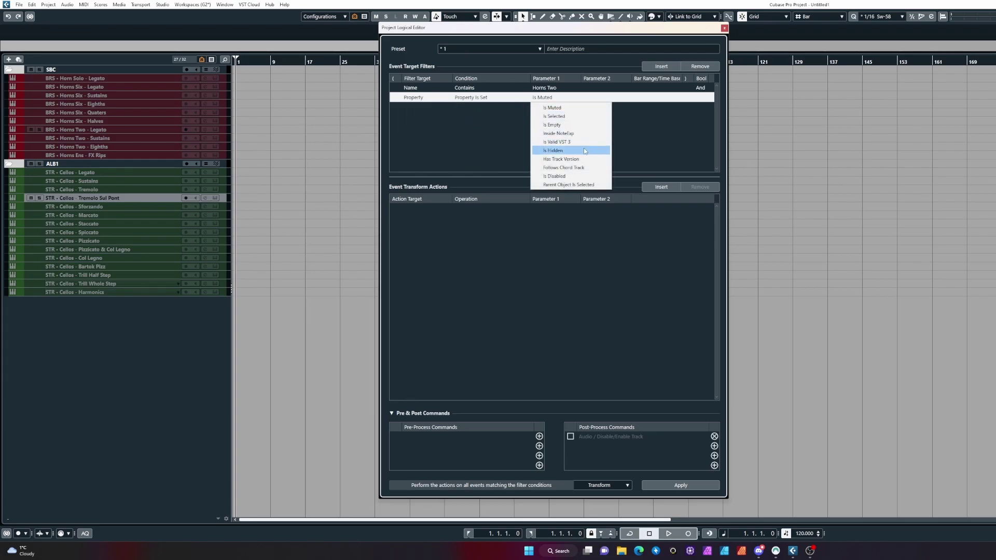
click(583, 176)
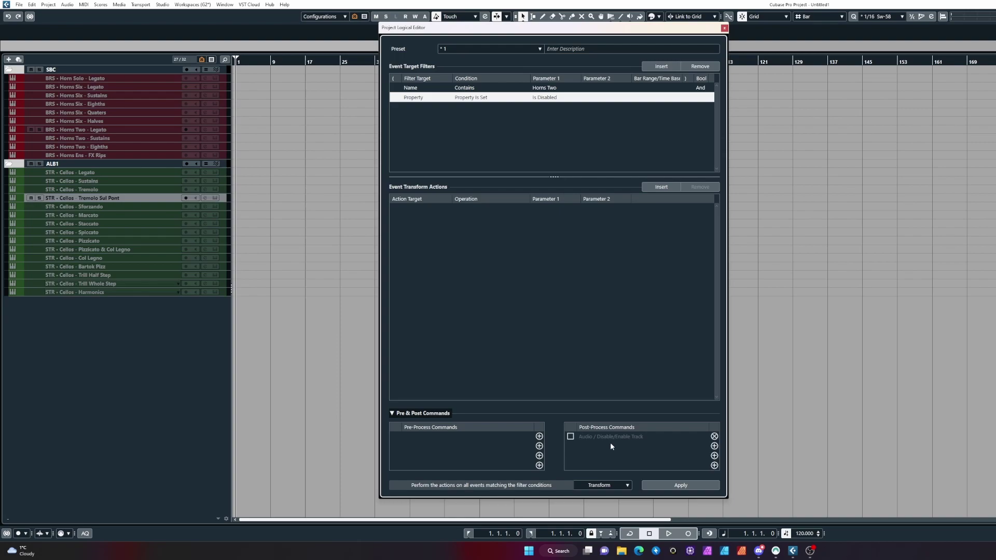
Step: Set the editor function to Select and apply it to select the three Horns Two tracks
click(609, 489)
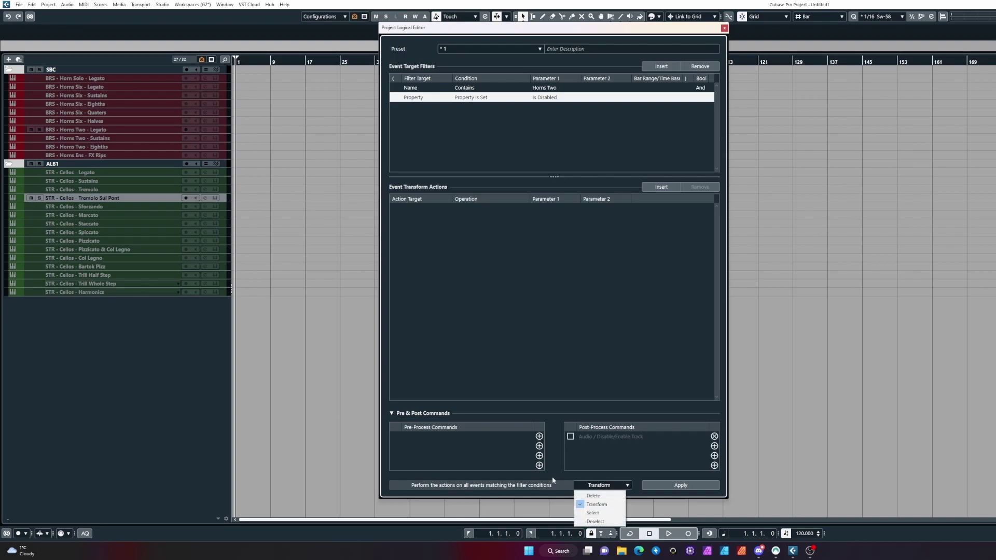
click(586, 489)
click(585, 485)
click(597, 514)
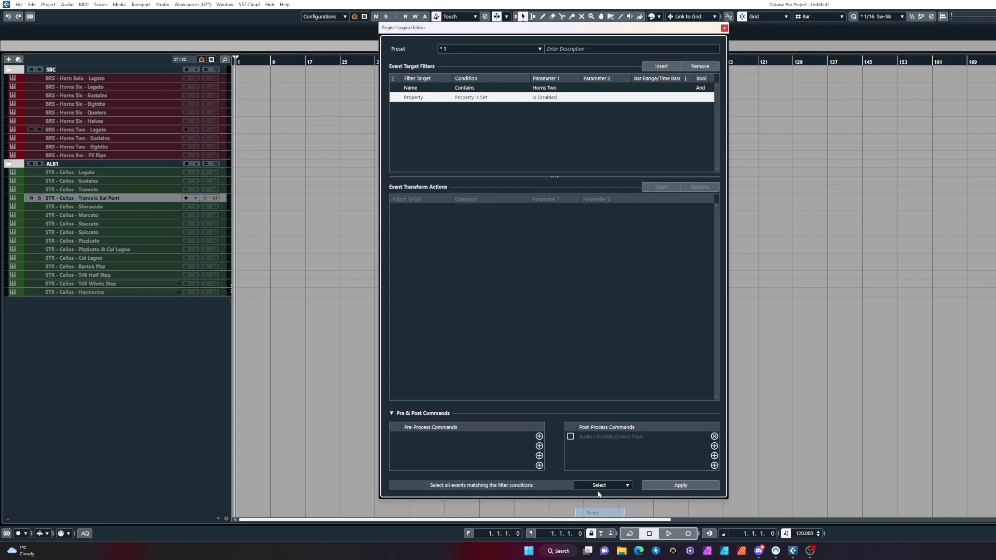
click(693, 484)
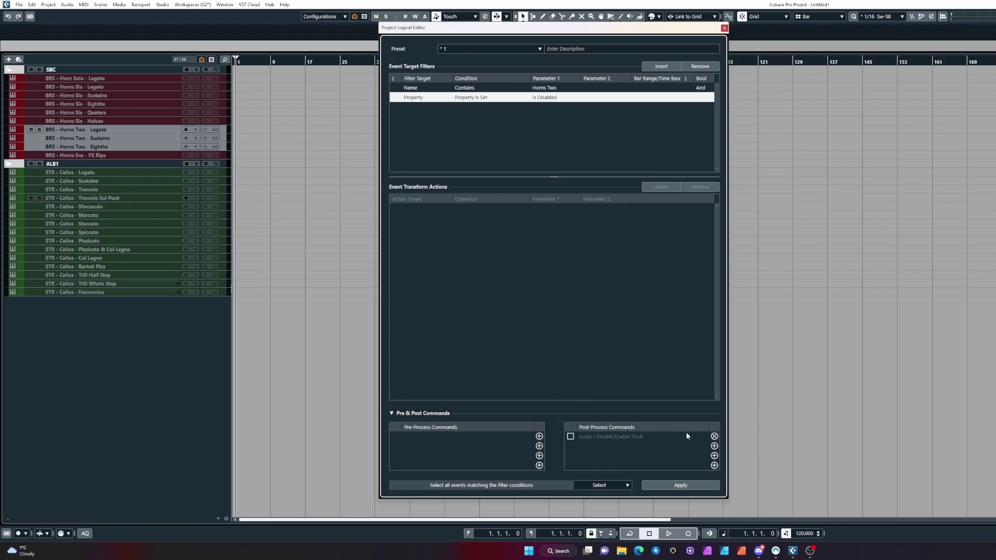
Step: Replace the post-process command with Audio > Disable/Enable Track
click(714, 436)
click(630, 453)
click(480, 355)
click(715, 436)
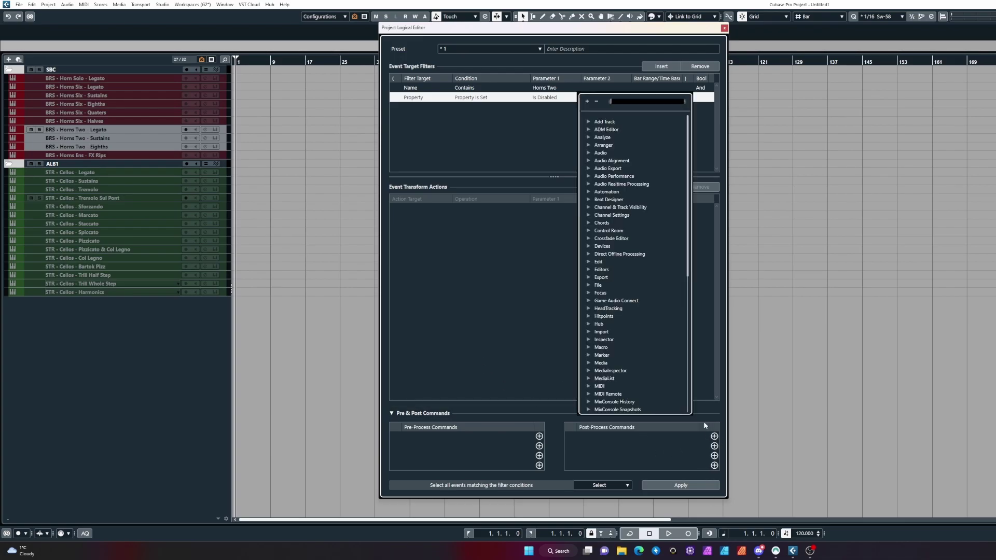
text(disa)
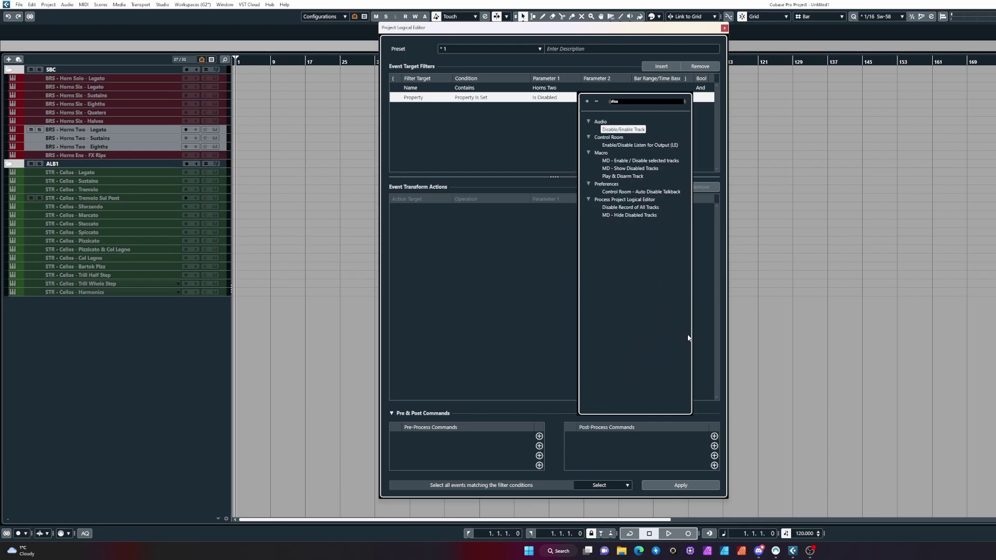
click(624, 129)
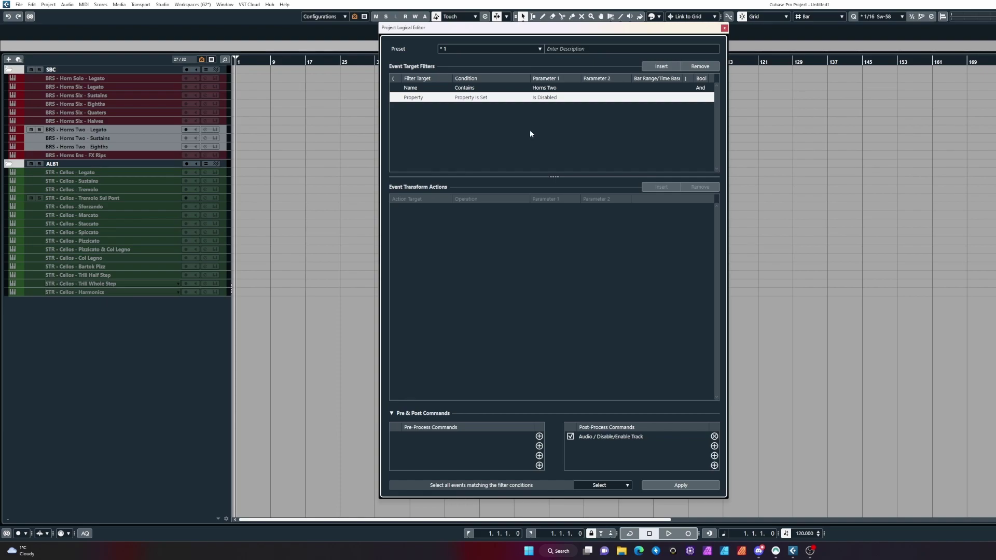
Step: Select the Cellos Pizzicato track and apply the preset twice to re-enable the Horns Two tracks
click(118, 242)
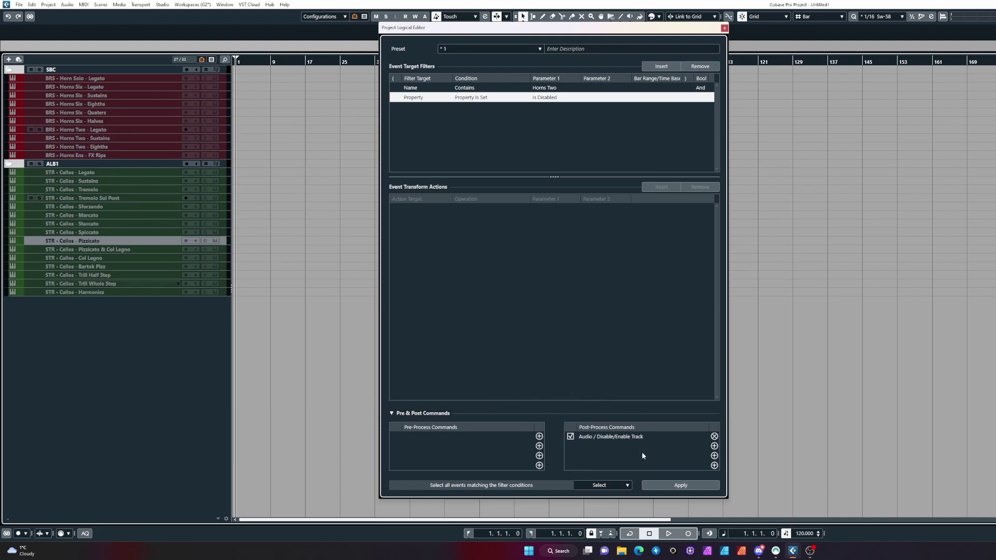
click(673, 486)
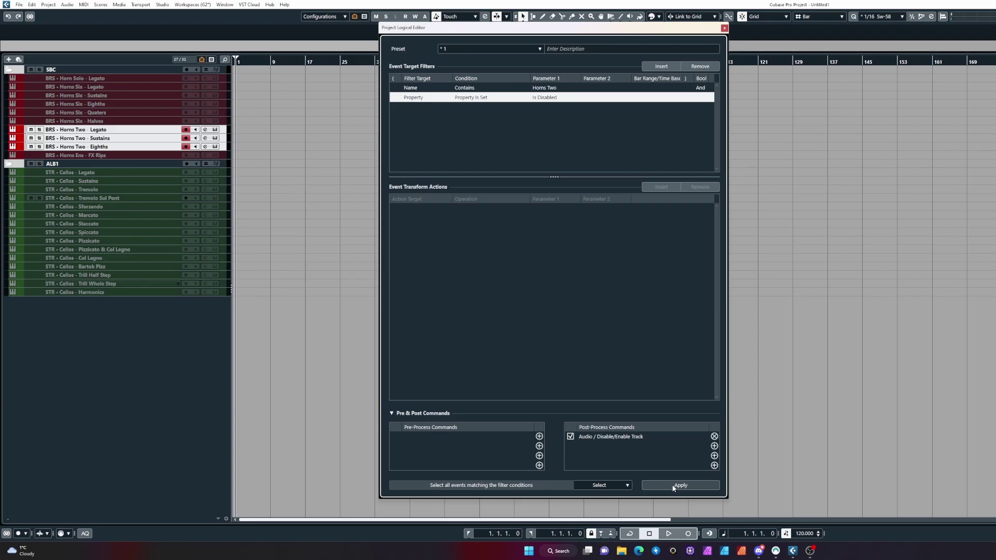
click(183, 244)
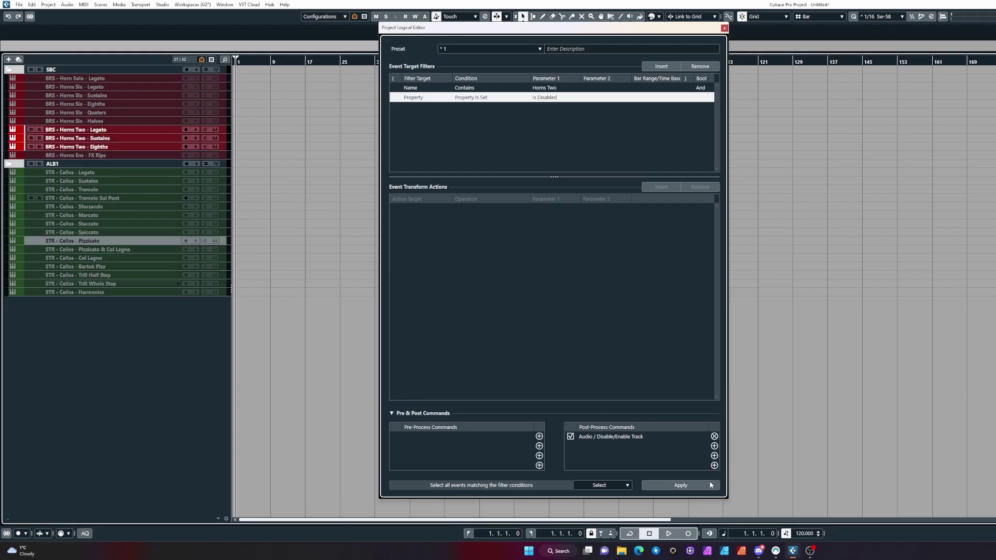
click(700, 486)
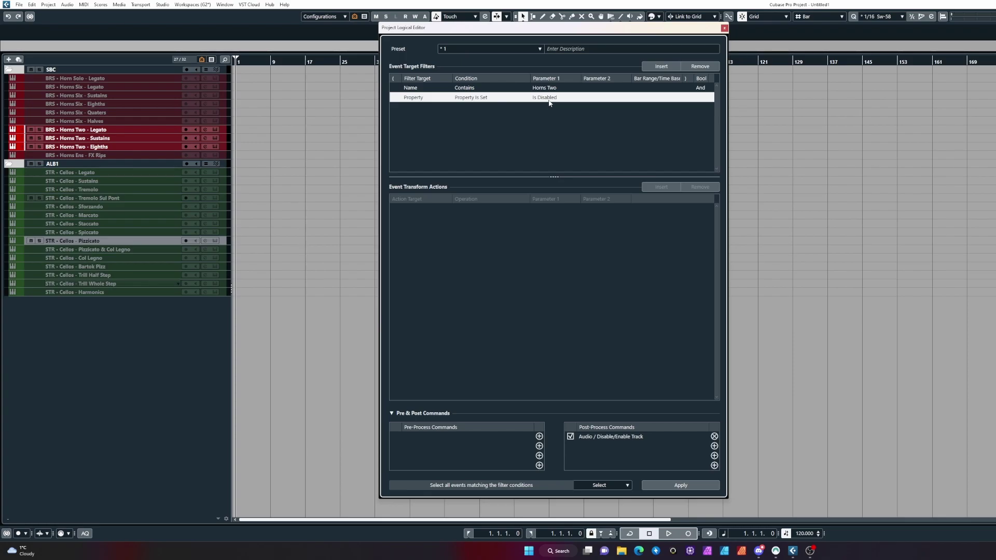
Step: Replace the Is Disabled filter with a Media Type is Equal MIDI row
click(703, 67)
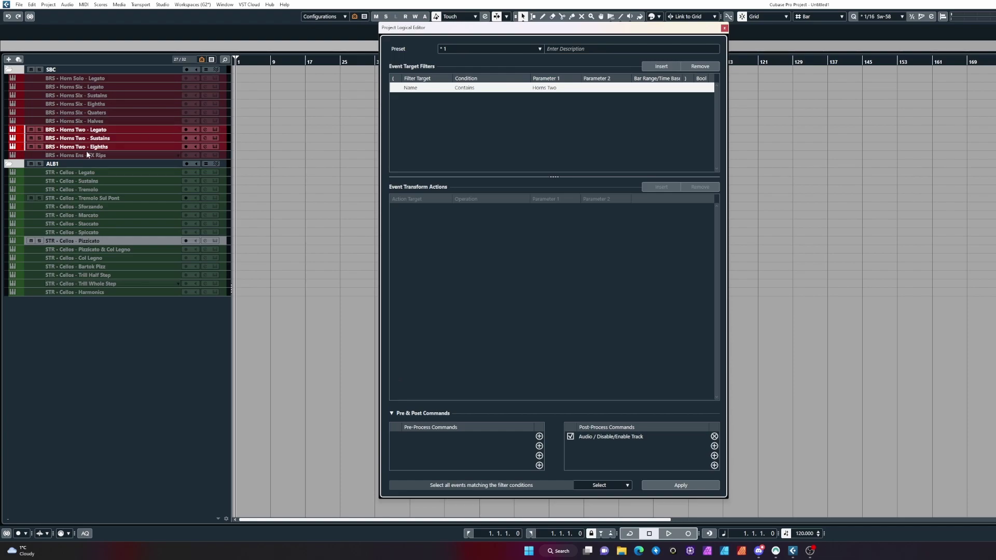
click(662, 66)
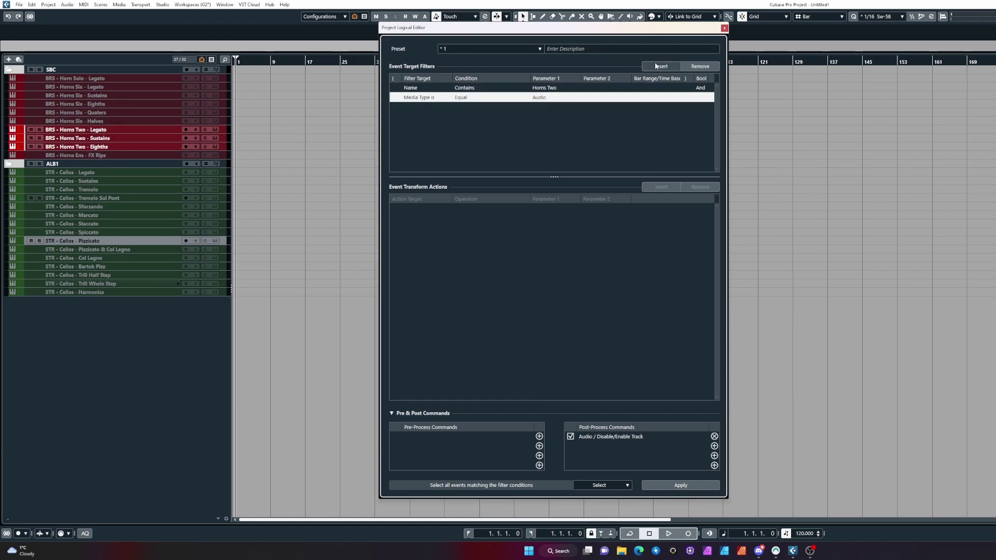
click(418, 98)
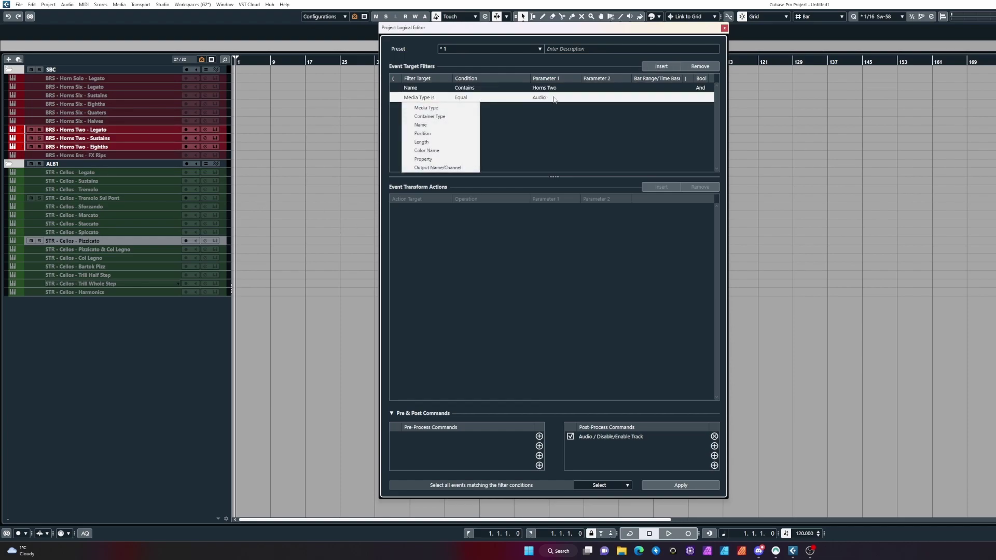
click(551, 100)
click(414, 98)
click(467, 100)
click(468, 101)
click(545, 100)
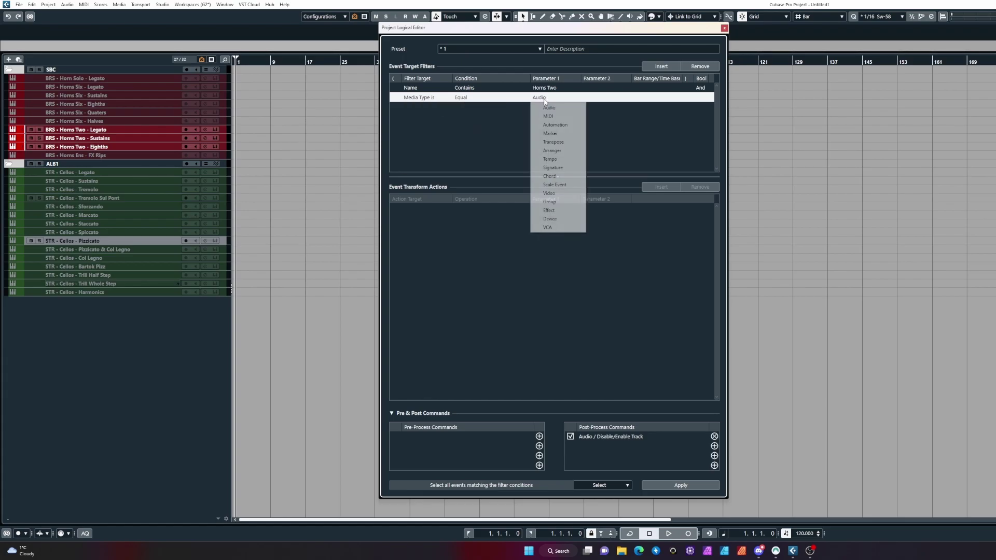
click(548, 116)
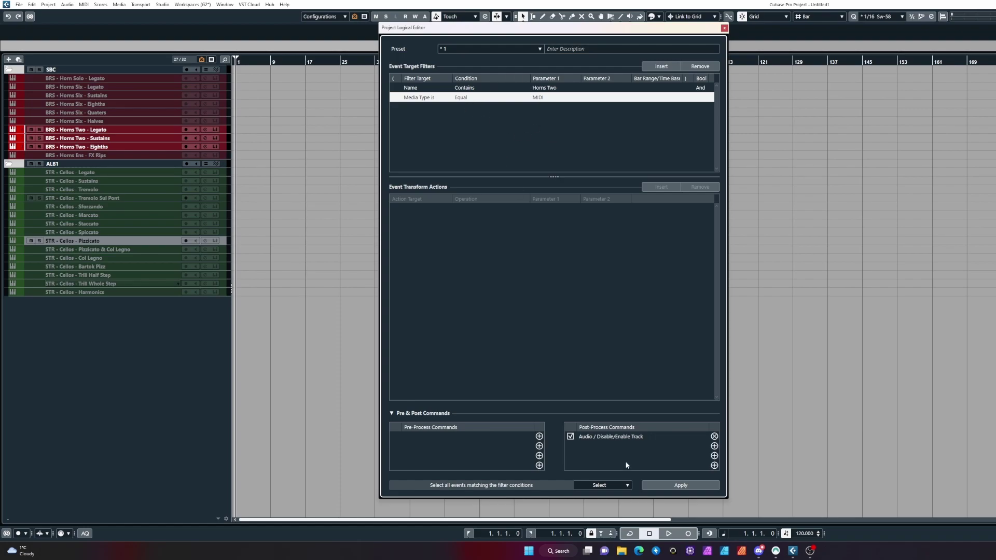
Step: Select Cellos Bartok Pizz and apply the preset repeatedly, leaving the Horns Two tracks disabled
click(142, 265)
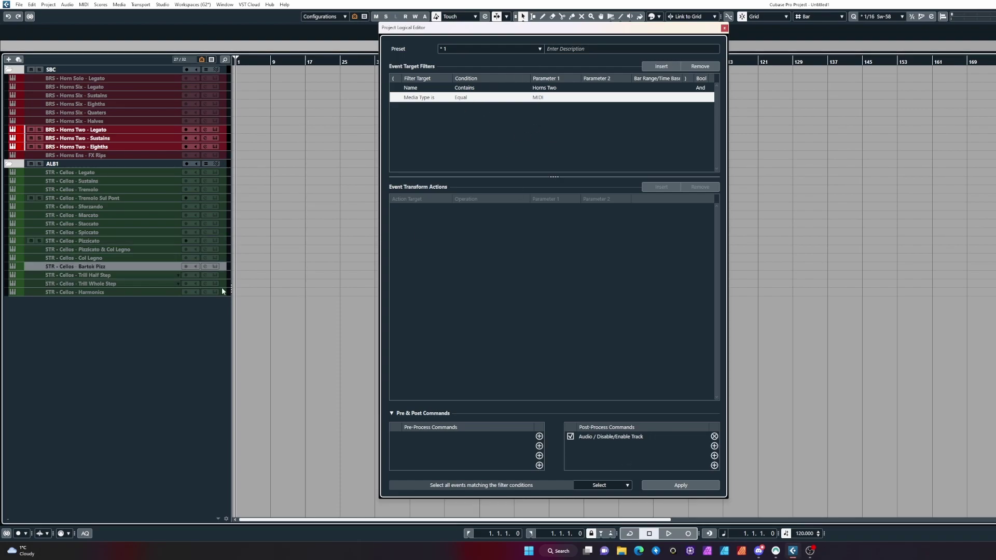
click(693, 484)
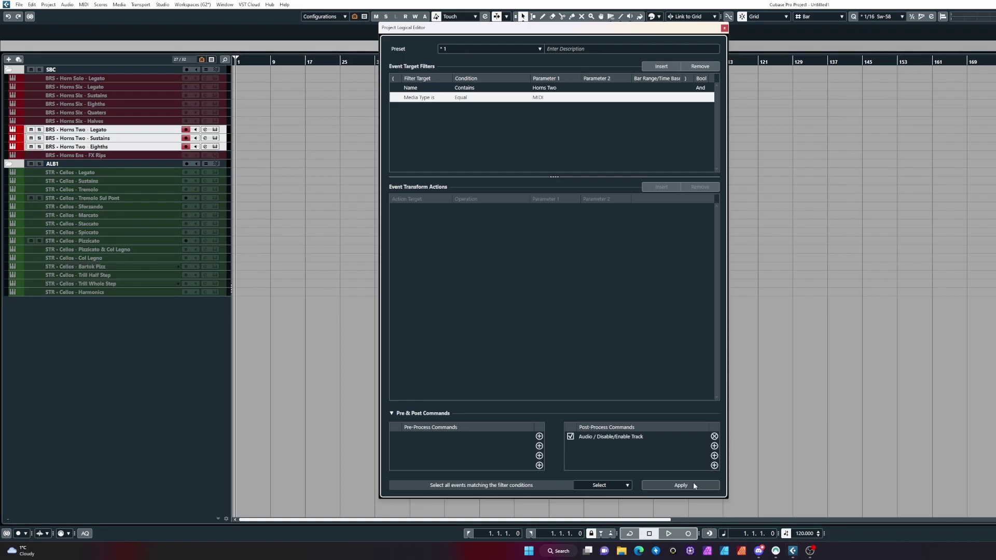
click(694, 486)
click(695, 485)
click(694, 485)
click(694, 485)
click(694, 484)
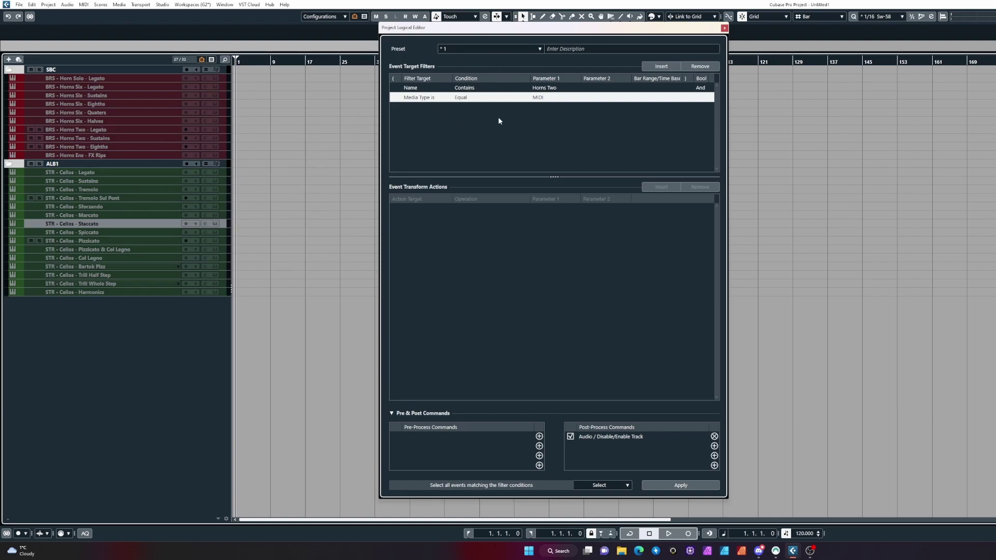
Step: Add a Name Contains 'Sustains' filter row and apply twice, toggling only Horns Two - Sustains
click(549, 90)
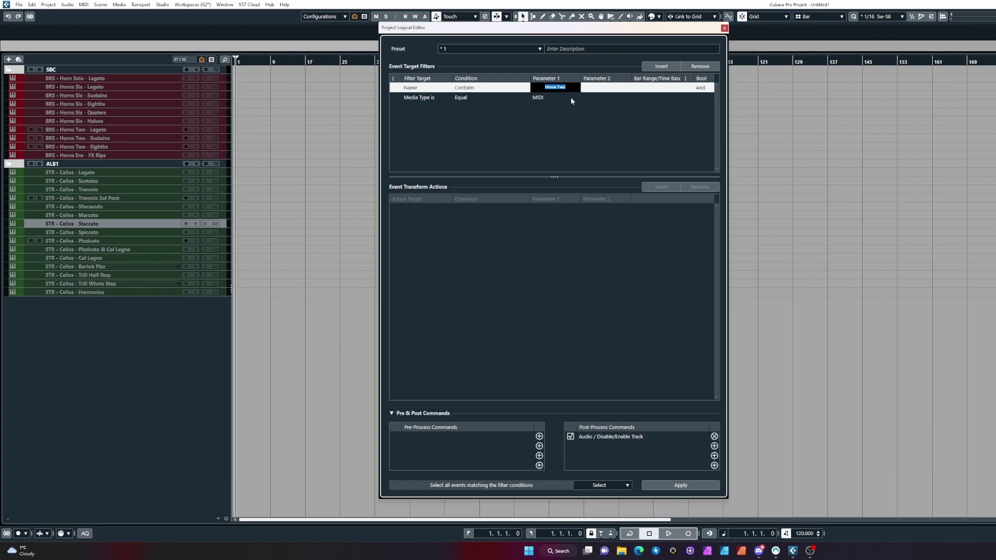
click(564, 125)
click(661, 67)
click(415, 97)
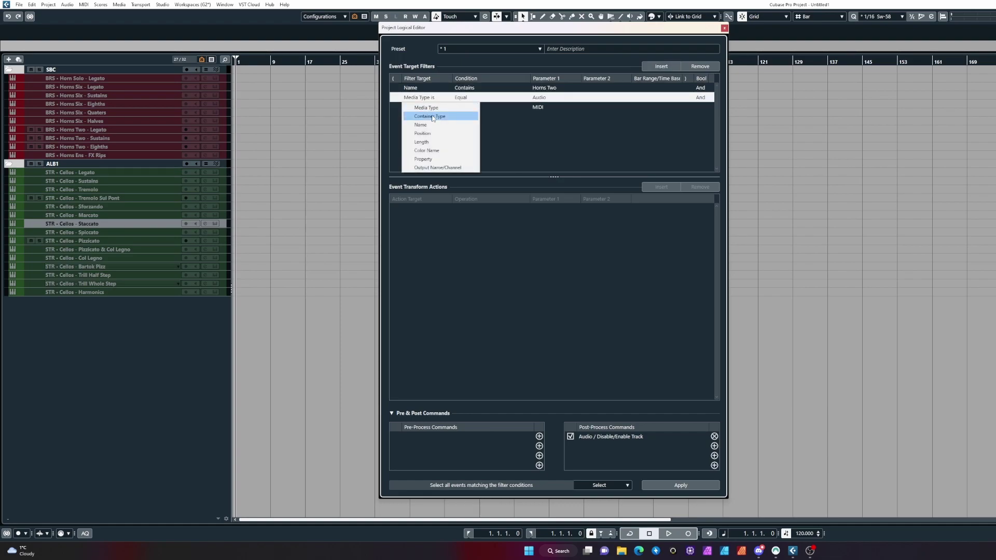
click(421, 125)
click(469, 97)
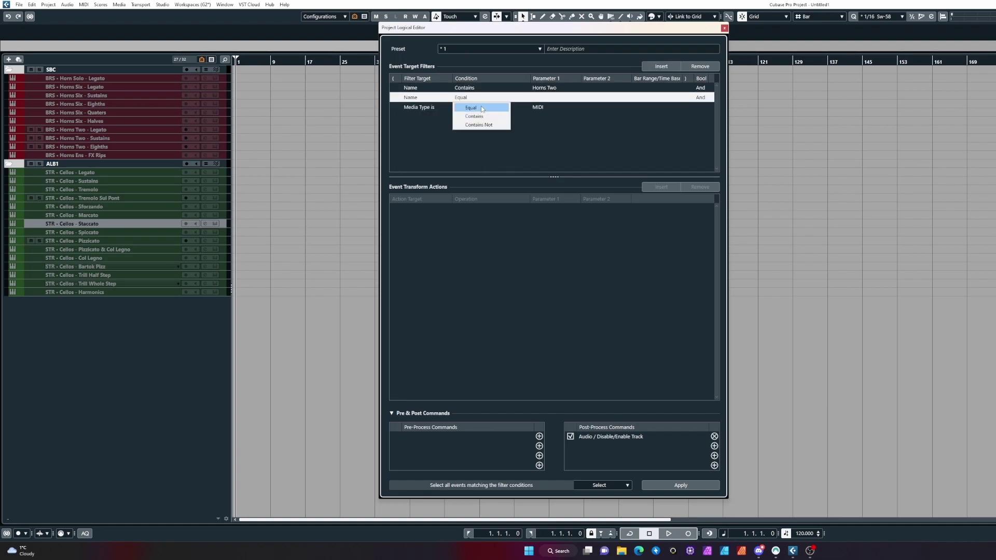
click(475, 116)
click(561, 98)
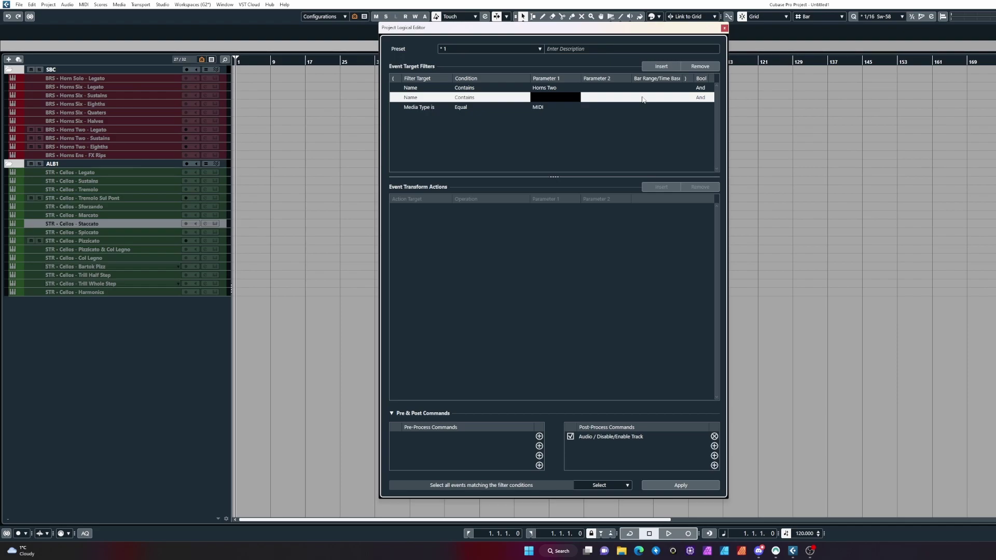
text(Sustains)
key(Return)
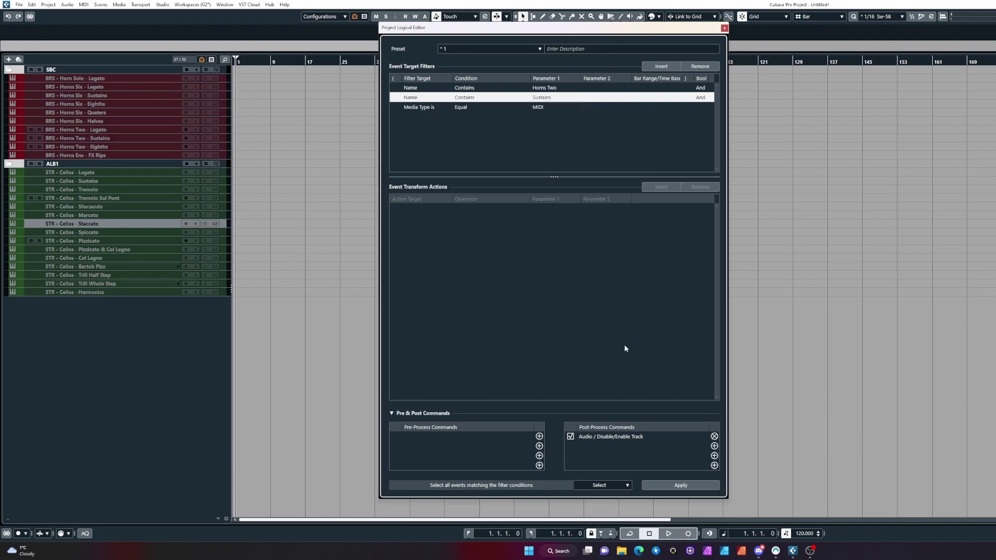
click(692, 486)
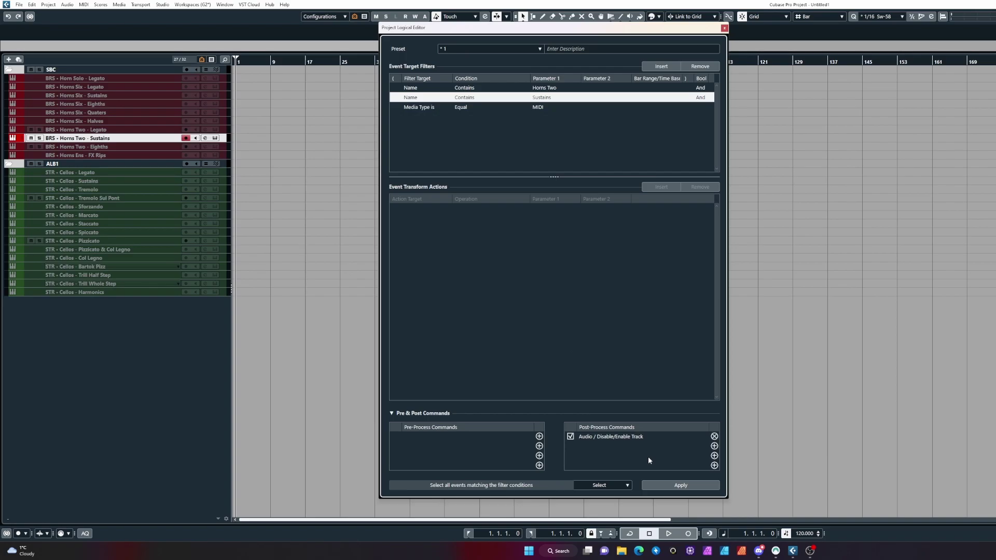
click(674, 485)
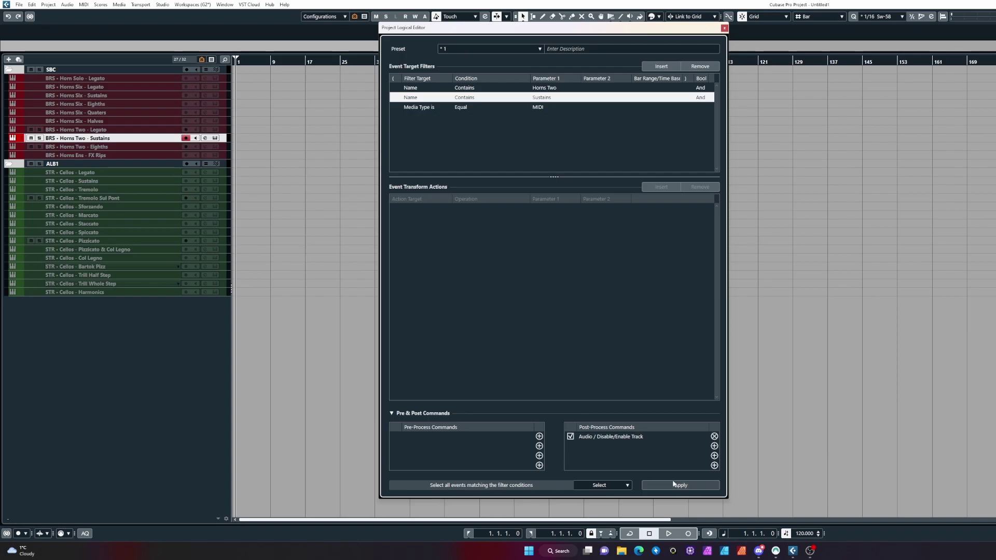
Step: Remove the Horns Two row, change the name text to 'Spiccato', and apply to toggle Cellos - Spiccato
click(560, 90)
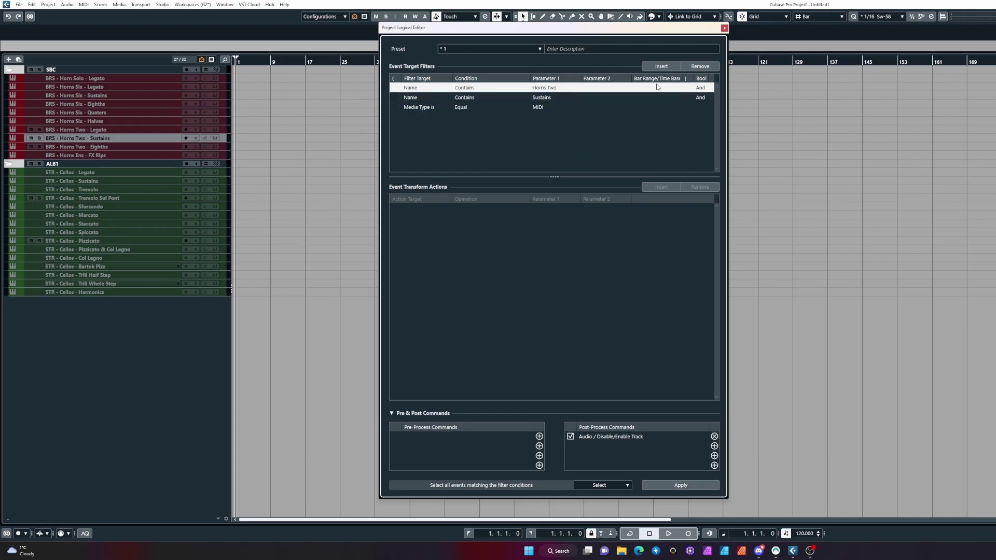
click(700, 66)
click(558, 87)
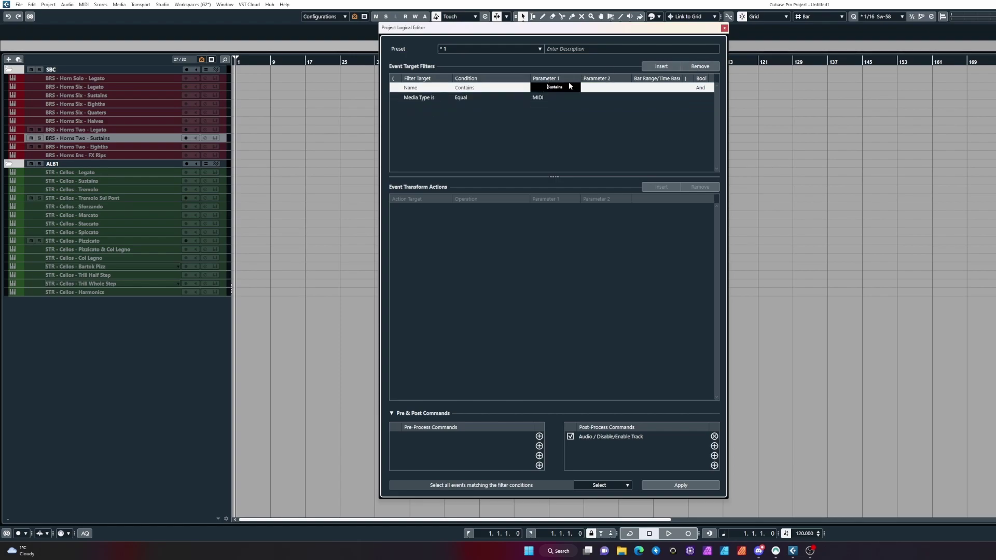
drag(568, 87, 522, 95)
text(Spiccato)
key(Return)
click(685, 485)
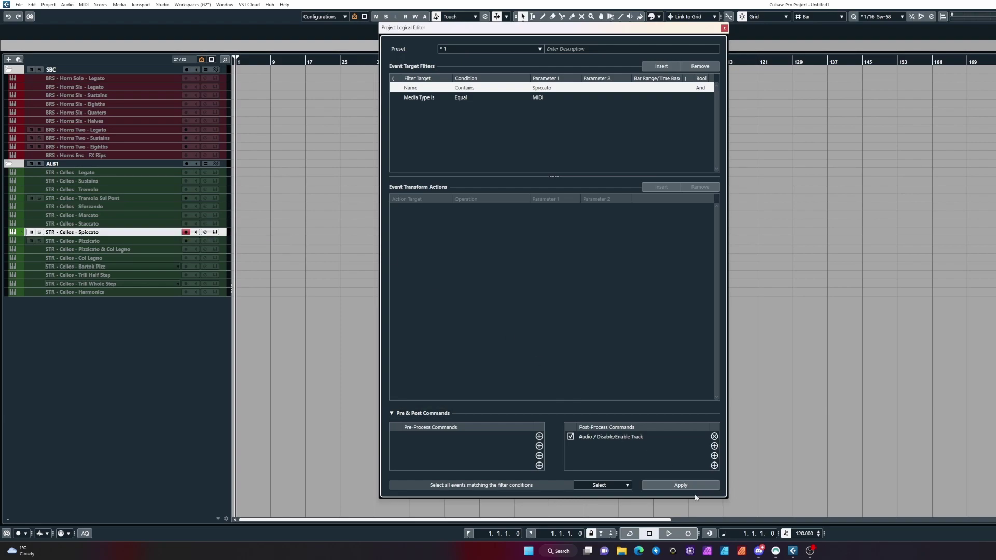
Step: Change the name filter text from 'Spiccato' to 'Legato'
double_click(546, 87)
text(Legato)
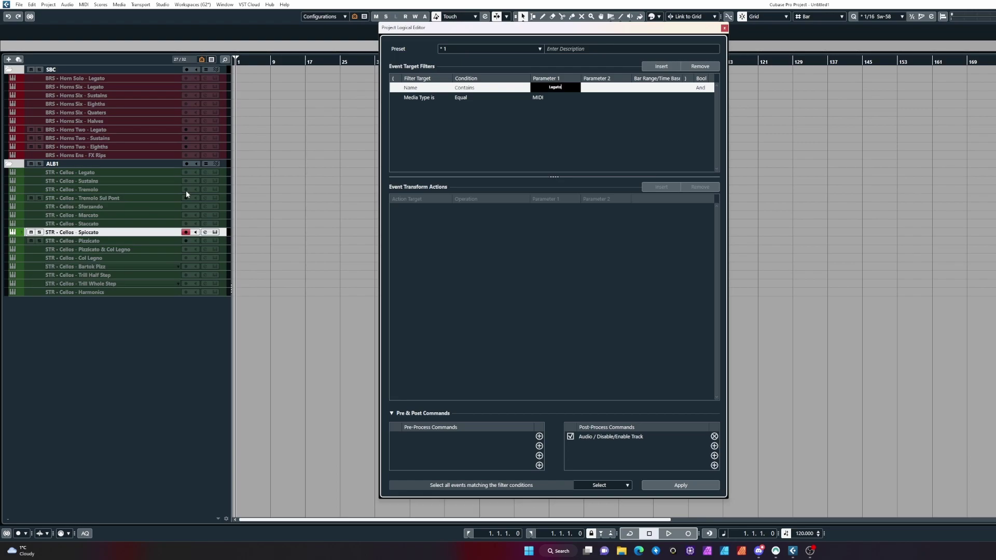
key(Return)
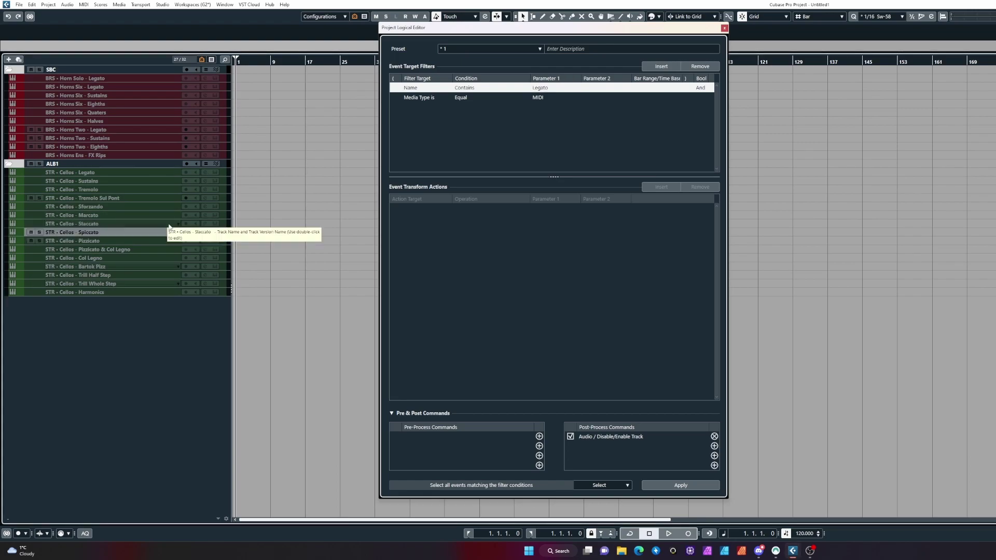
Step: Apply twice to disable the Horn Solo, Horns Six, Horns Two and Cellos Legato tracks
click(695, 487)
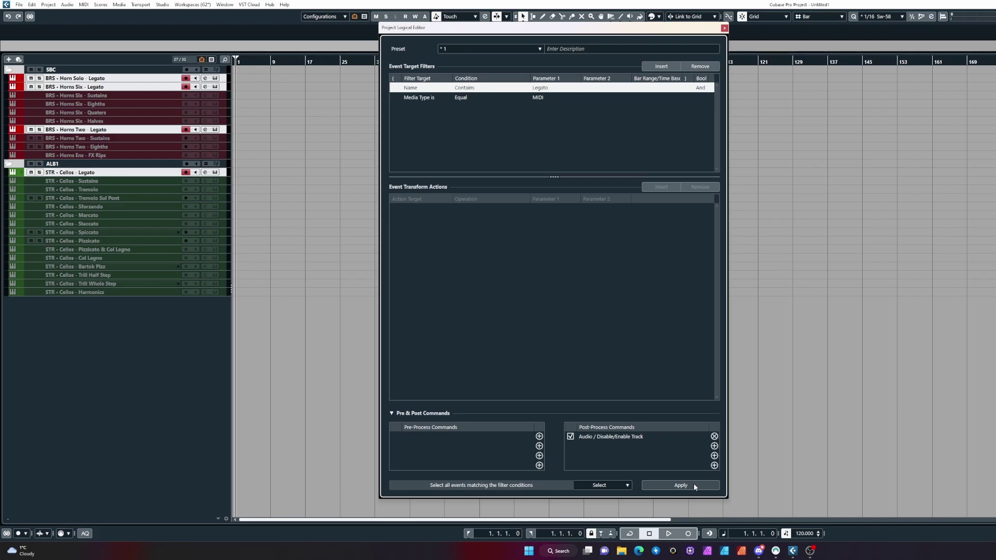
click(693, 483)
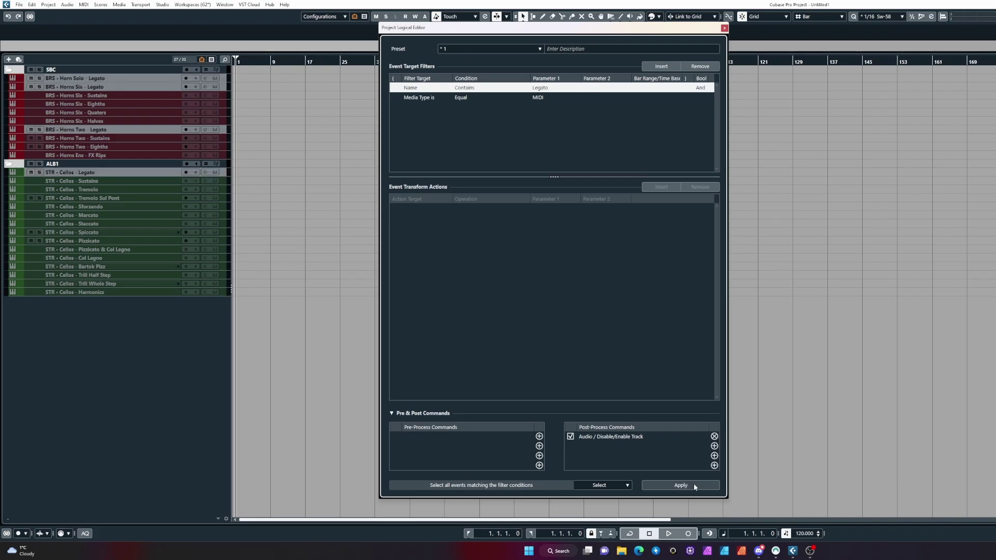